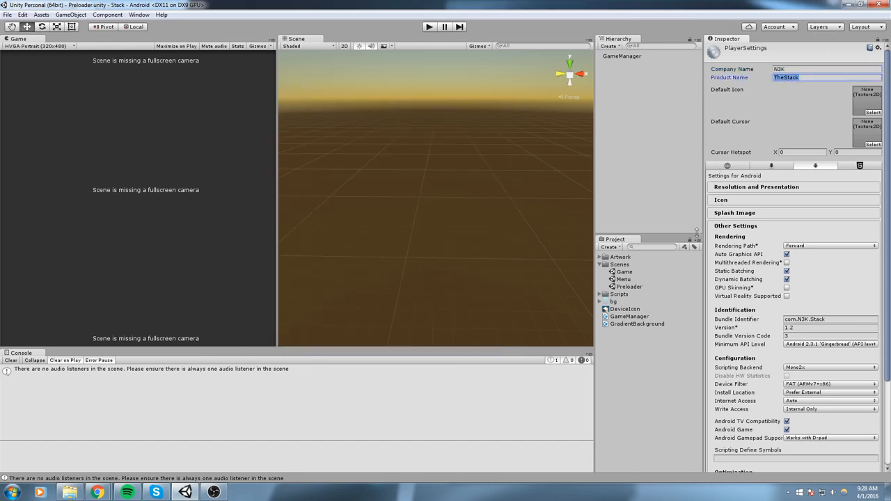
# Check bundle identifier com.N3K.Stack, version 1.2 and version code 3, then collapse Other Settings
pyautogui.click(832, 321)
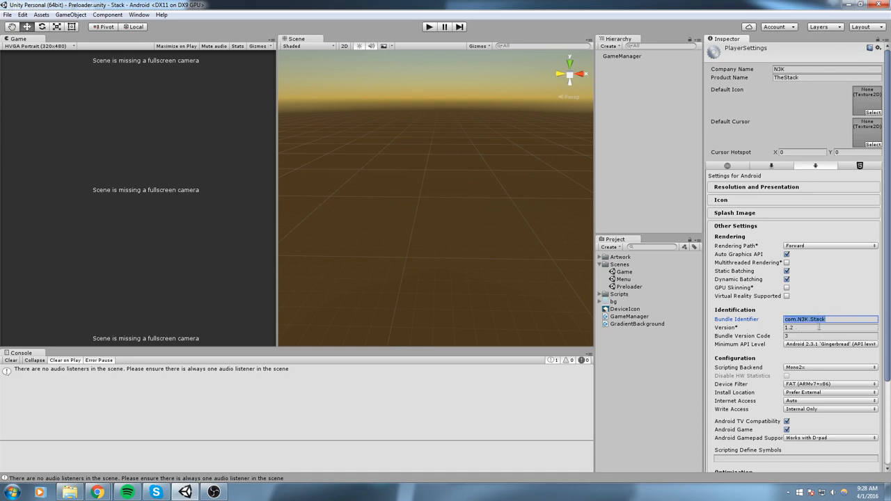
pyautogui.click(807, 327)
pyautogui.click(795, 336)
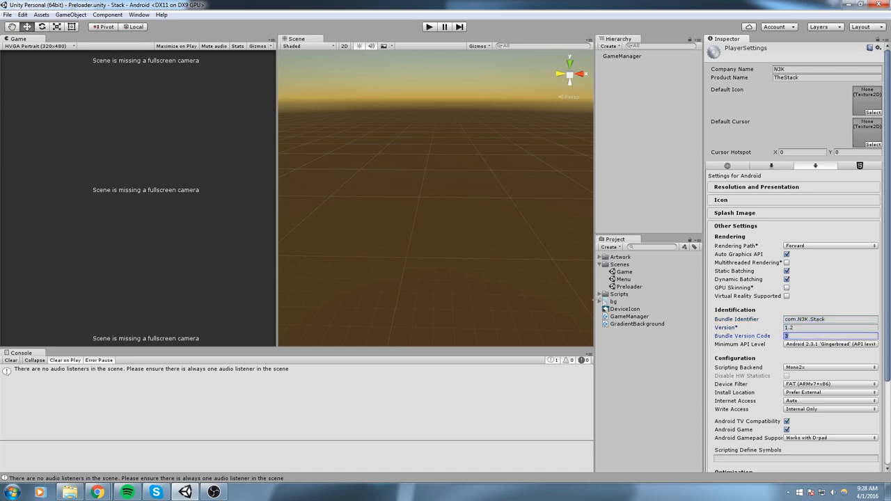
pyautogui.hotkey('shift', 'Tab')
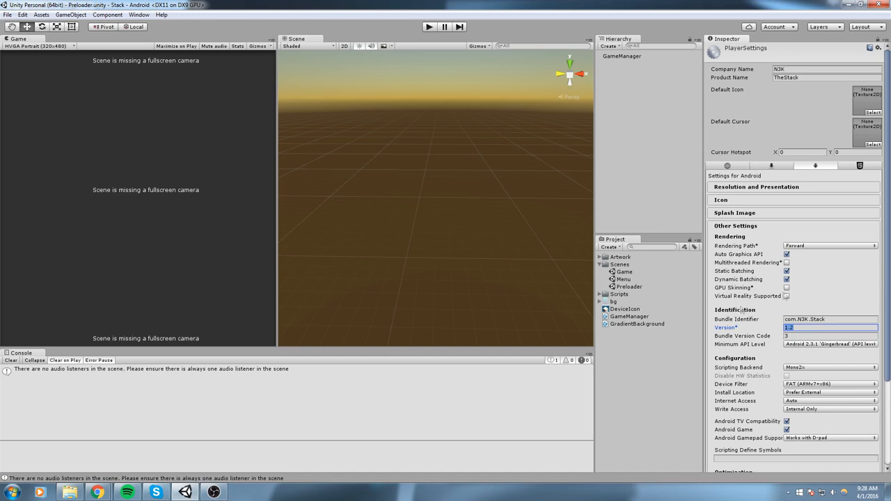
pyautogui.click(745, 229)
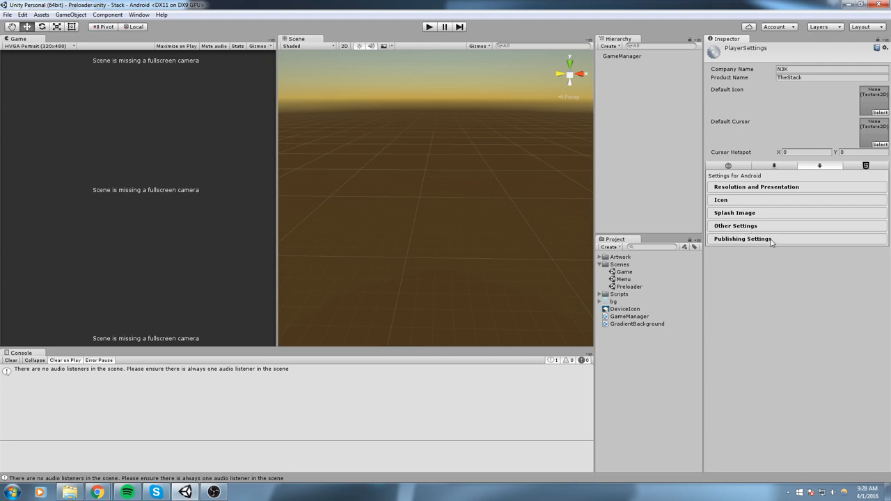
pyautogui.click(772, 241)
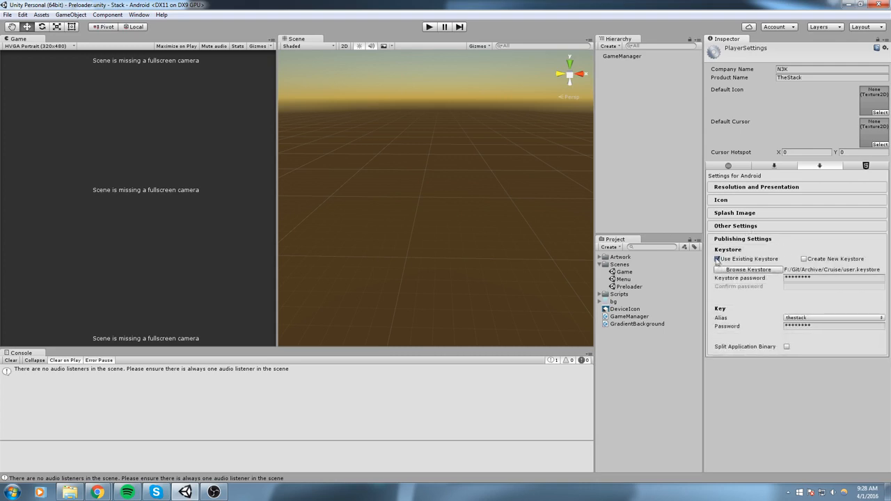
# Switch Publishing Settings to create a new keystore instead of using an existing one
pyautogui.click(805, 259)
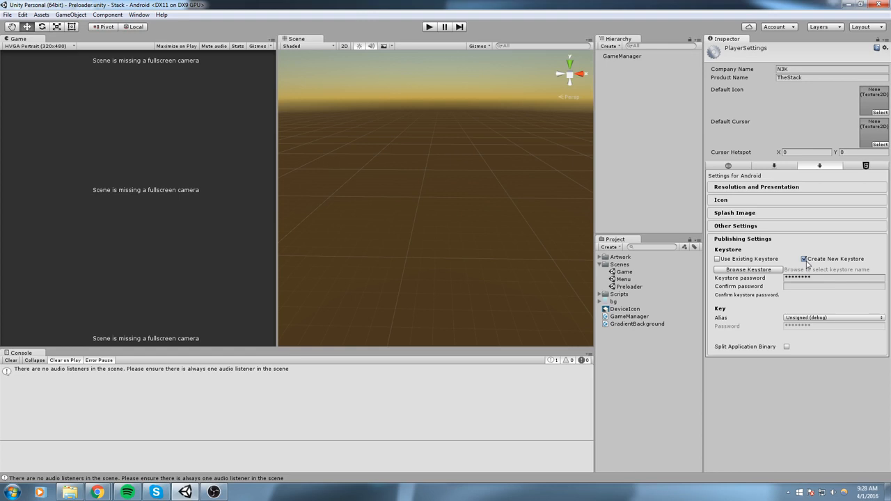
pyautogui.click(824, 278)
pyautogui.press('BackSpace')
pyautogui.click(820, 319)
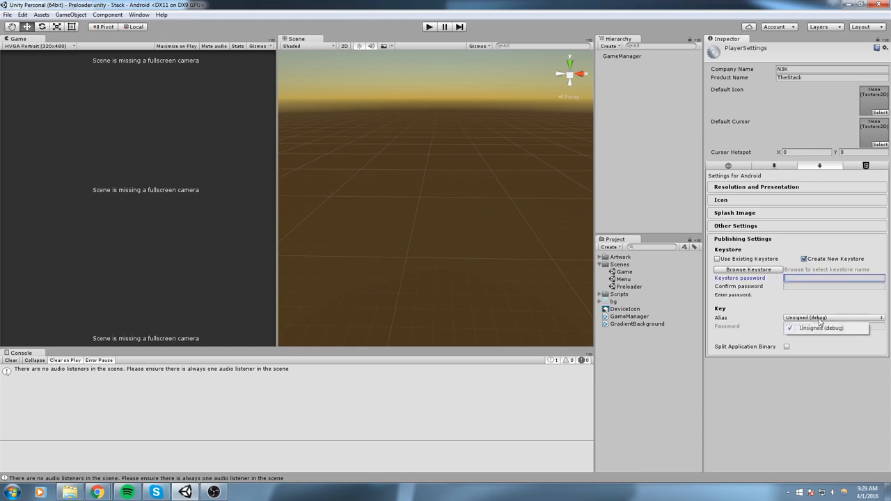
pyautogui.click(820, 327)
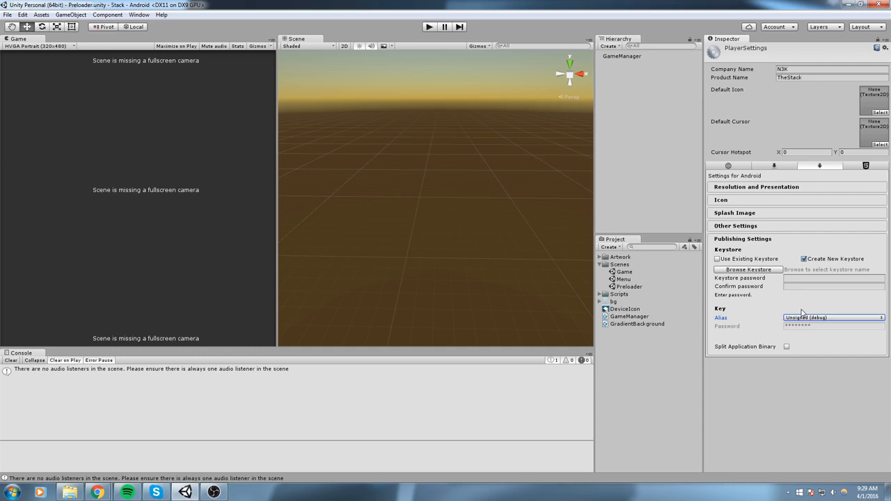
pyautogui.click(745, 261)
pyautogui.click(812, 259)
# Delete the old unitySecretKey.keystore file from the Stack folder
pyautogui.click(756, 270)
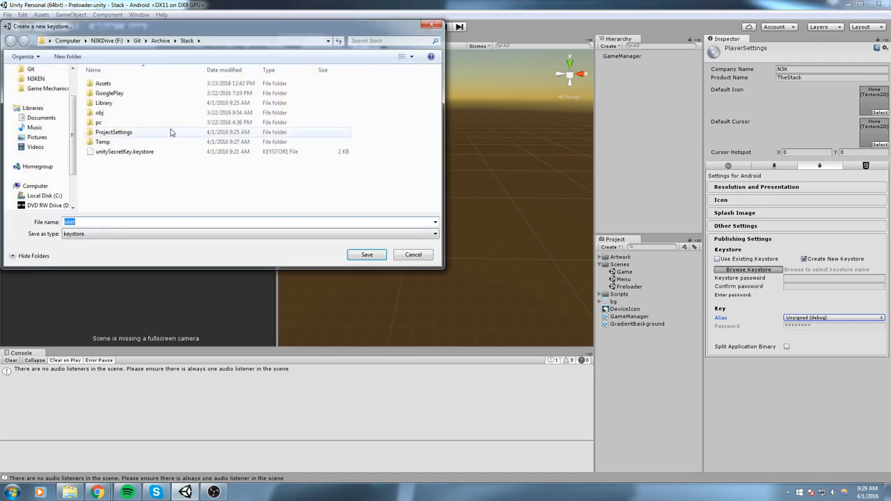
pyautogui.doubleClick(124, 151)
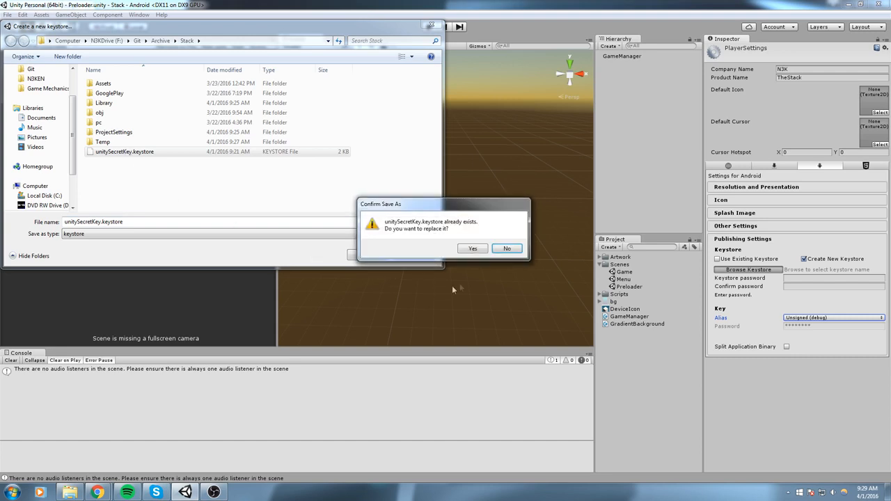
pyautogui.click(507, 249)
pyautogui.click(154, 153)
pyautogui.press('Delete')
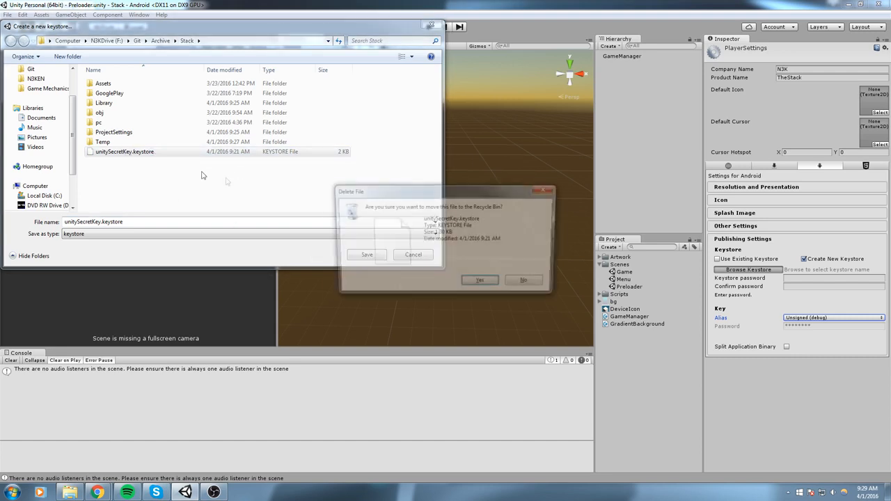
pyautogui.click(464, 282)
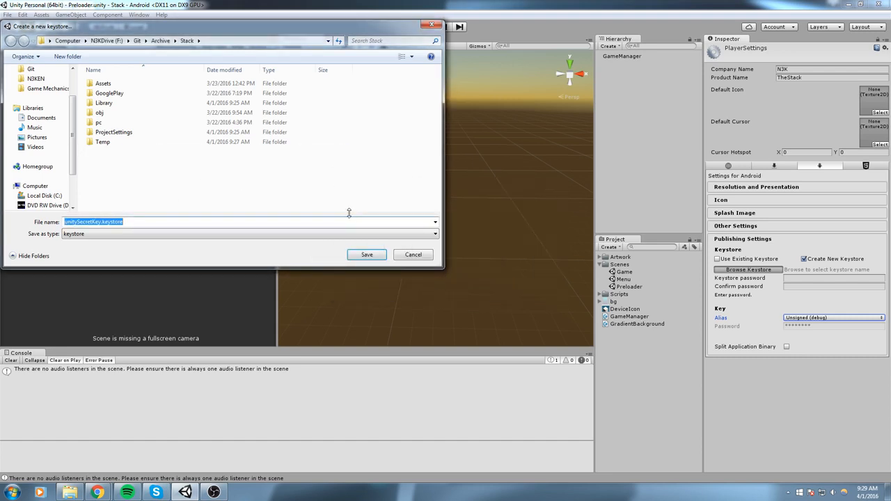
# Save the new keystore as userKeystore in the Stack folder
pyautogui.click(211, 167)
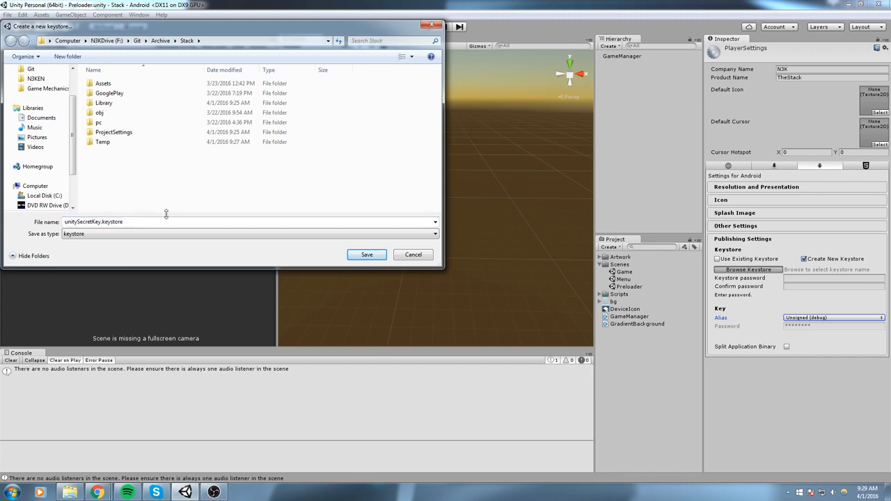
pyautogui.moveTo(167, 221); pyautogui.dragTo(3, 206)
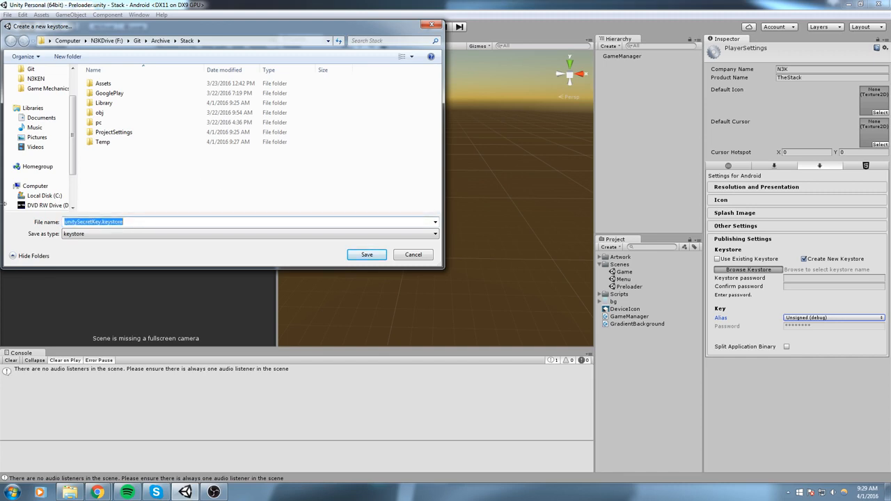
pyautogui.write('userKeystore')
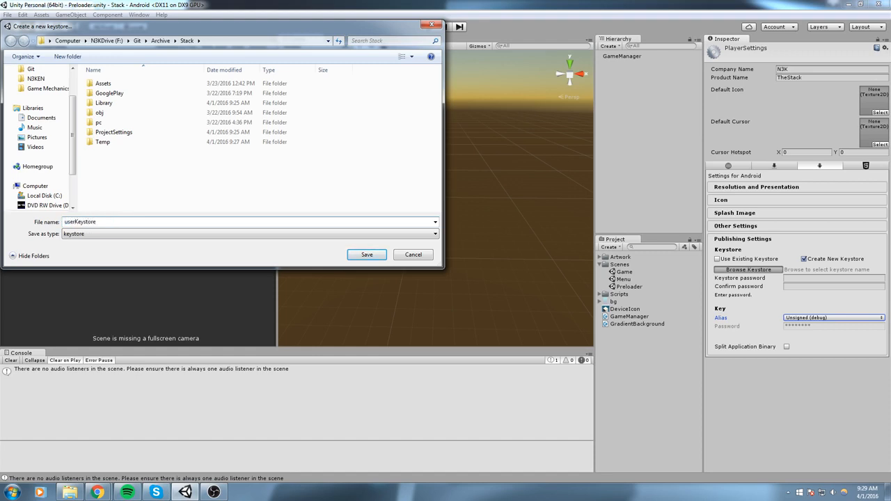
pyautogui.press('Return')
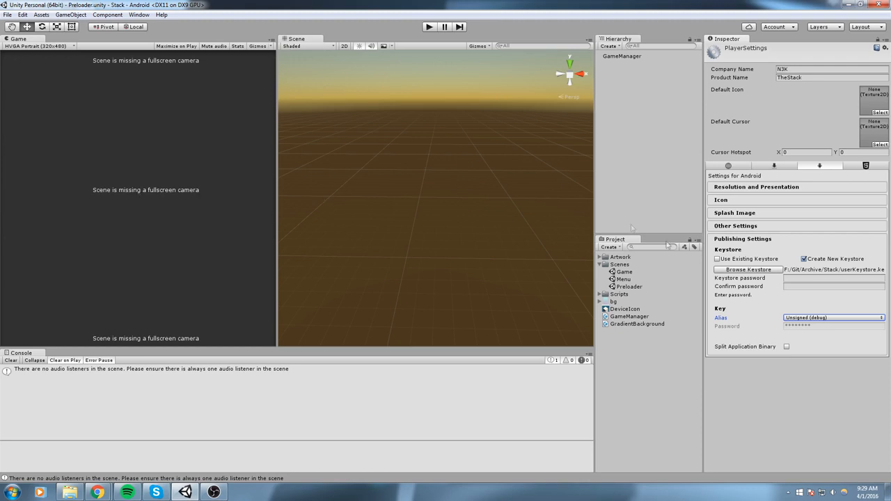
# Enter and confirm the keystore password, then choose Create a new key from the Alias list
pyautogui.click(784, 278)
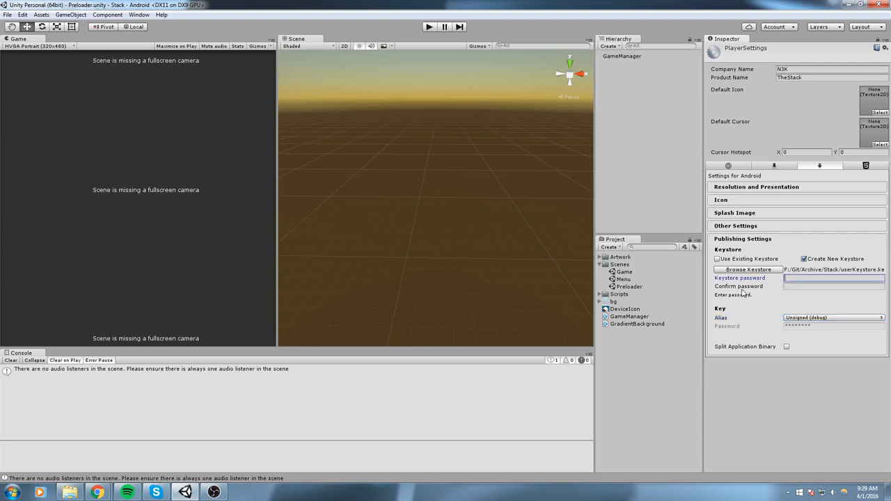
pyautogui.write('********')
pyautogui.press('Tab')
pyautogui.write('********')
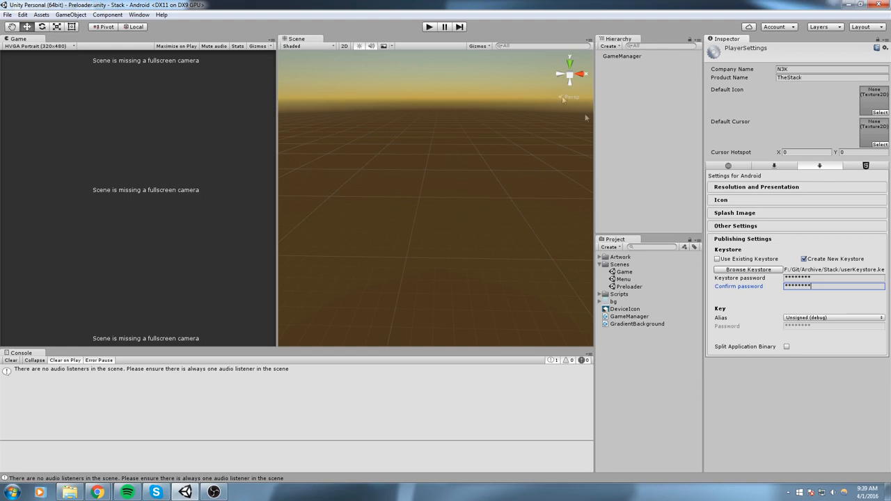
pyautogui.click(800, 319)
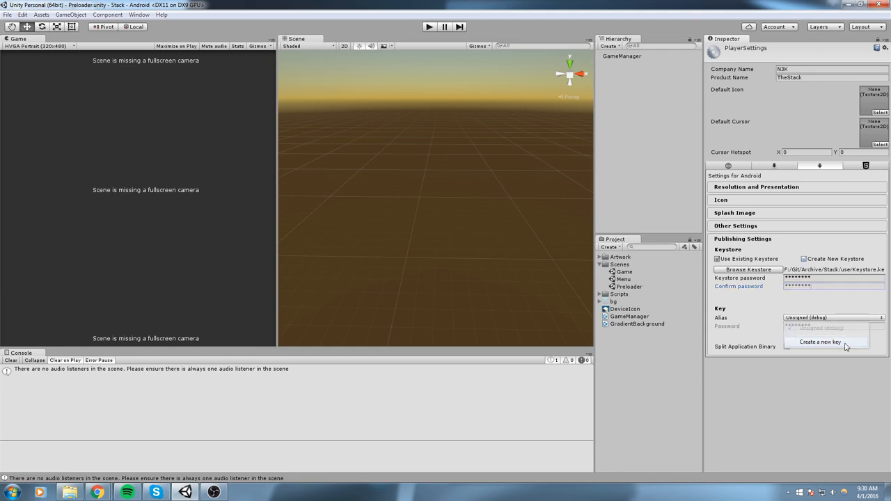
pyautogui.click(845, 346)
# Set the new key's alias to thestack and enter and confirm its password
pyautogui.click(130, 65)
pyautogui.click(135, 71)
pyautogui.write('n')
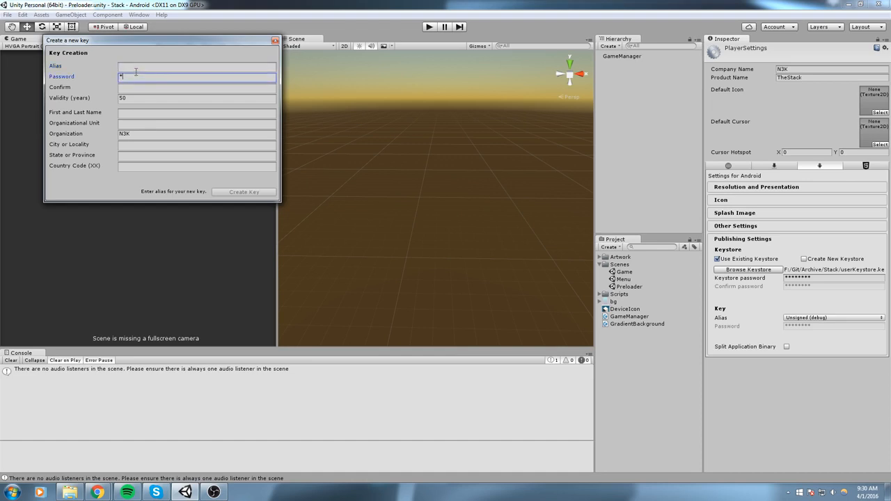
pyautogui.hotkey('shift', 'Tab')
pyautogui.write('thestack')
pyautogui.press('Tab')
pyautogui.write('thestack')
pyautogui.press('Tab')
pyautogui.write('thestack')
pyautogui.press('Tab')
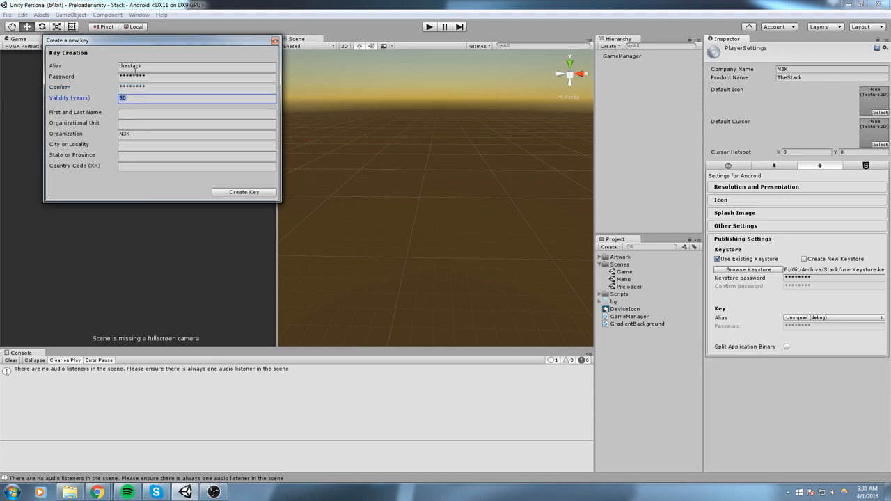
# Fill in the key owner's name, city QC and country code CA, then create the key
pyautogui.click(125, 113)
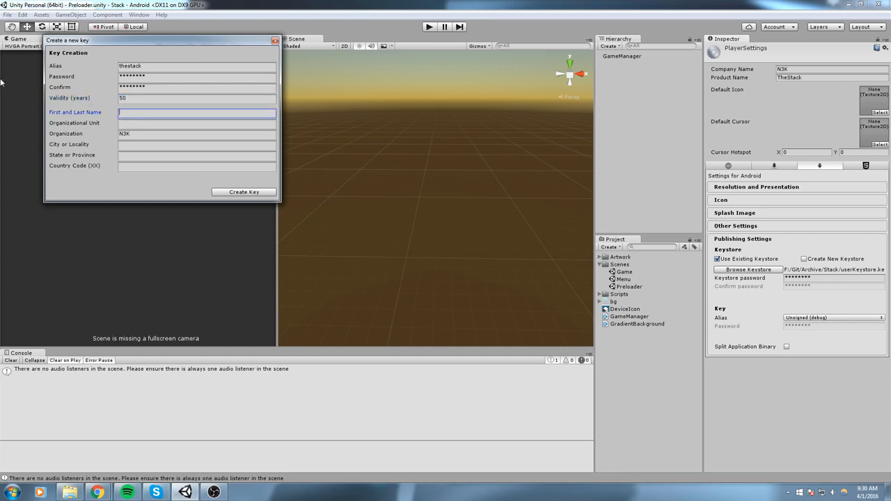
pyautogui.write('FirstAndLast')
pyautogui.press('Tab')
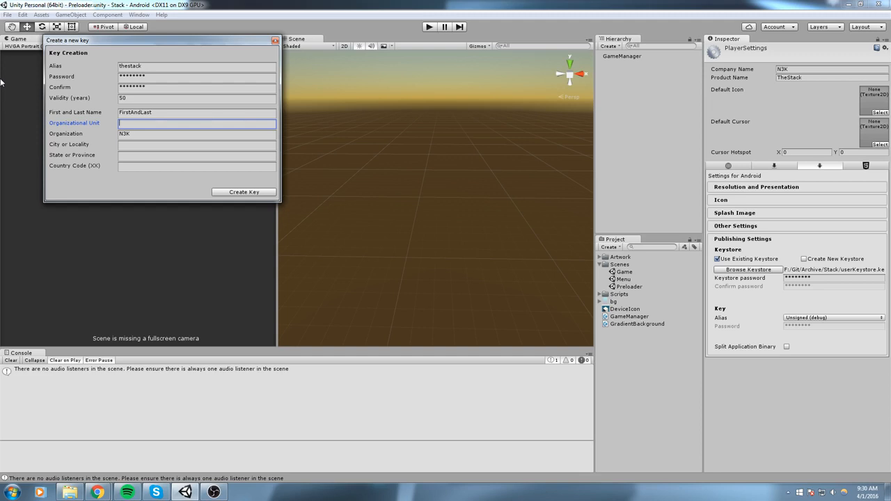
pyautogui.write('-')
pyautogui.press('Tab')
pyautogui.press('Tab')
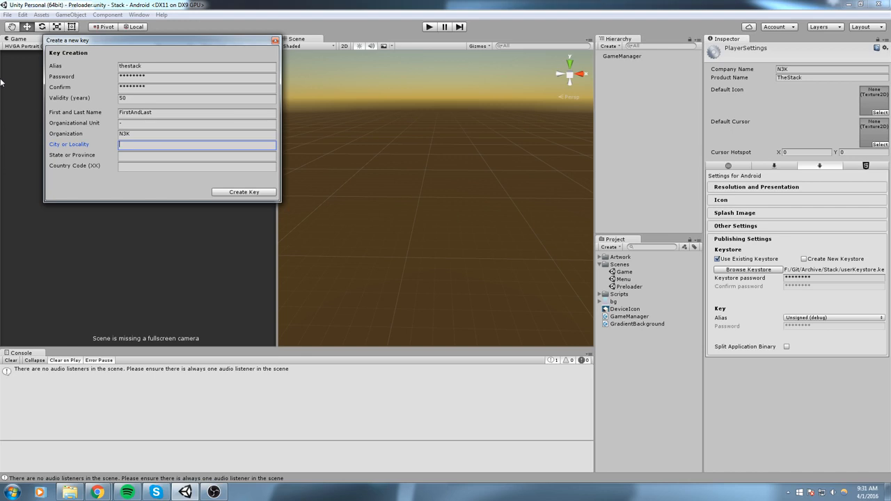
pyautogui.write('QC')
pyautogui.press('Tab')
pyautogui.write('QC')
pyautogui.press('Tab')
pyautogui.write('CA')
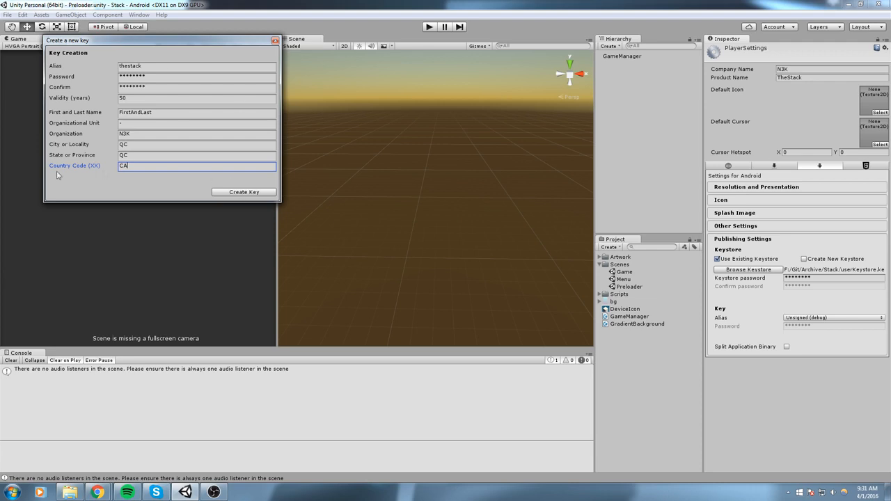
pyautogui.moveTo(122, 41); pyautogui.dragTo(373, 106)
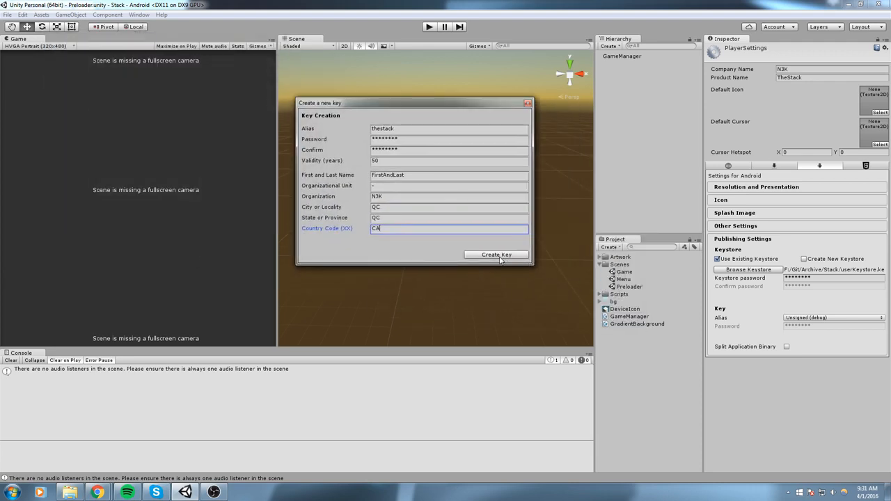
pyautogui.click(498, 256)
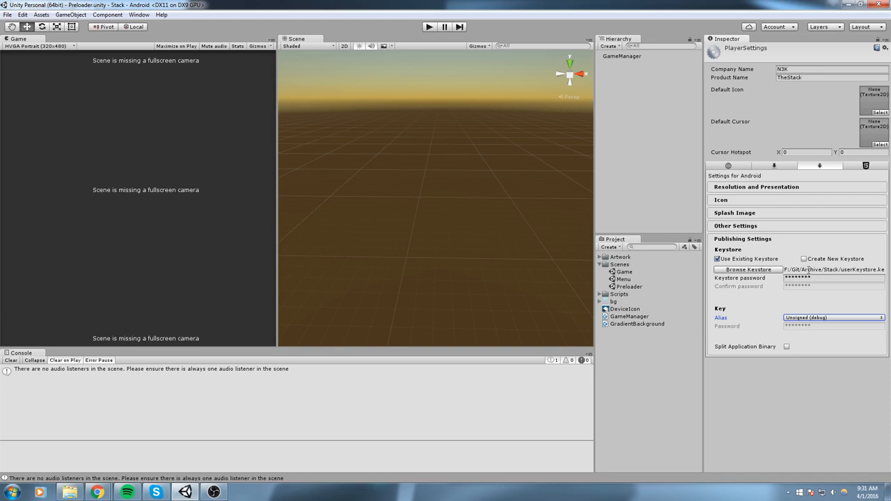
# Select thestack as the signing key alias in Publishing Settings
pyautogui.click(809, 270)
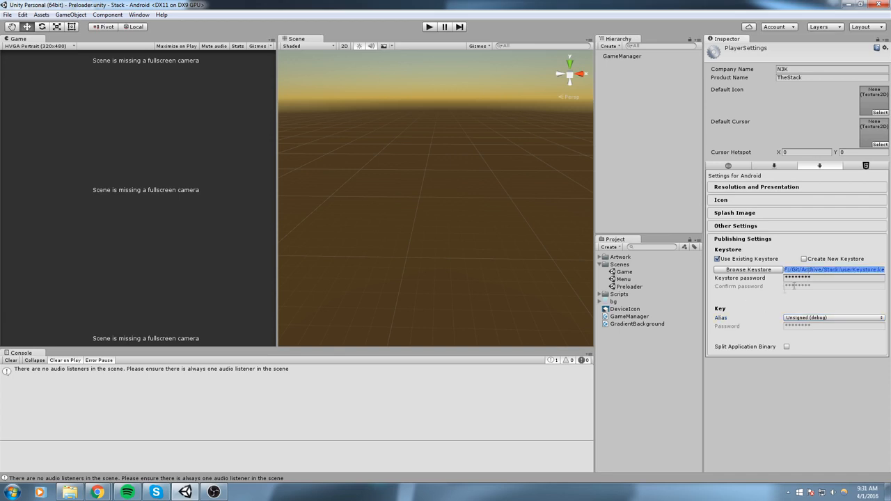
pyautogui.click(805, 320)
pyautogui.click(809, 338)
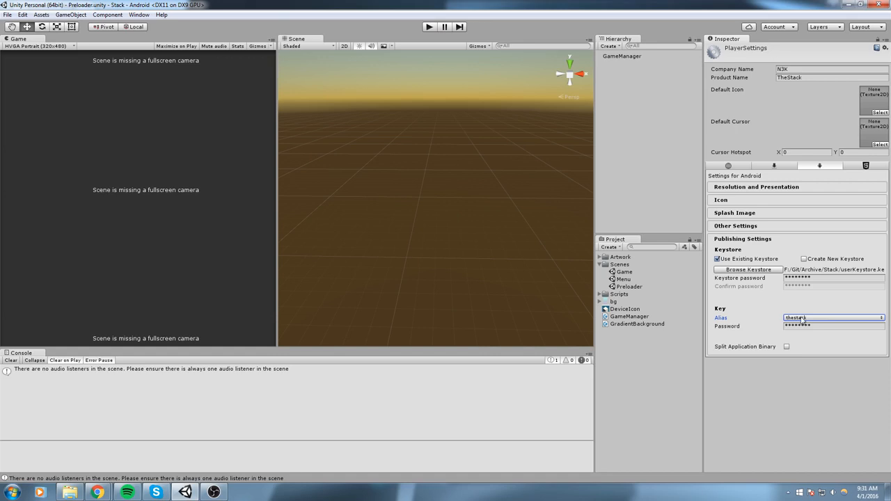
pyautogui.rightClick(431, 173)
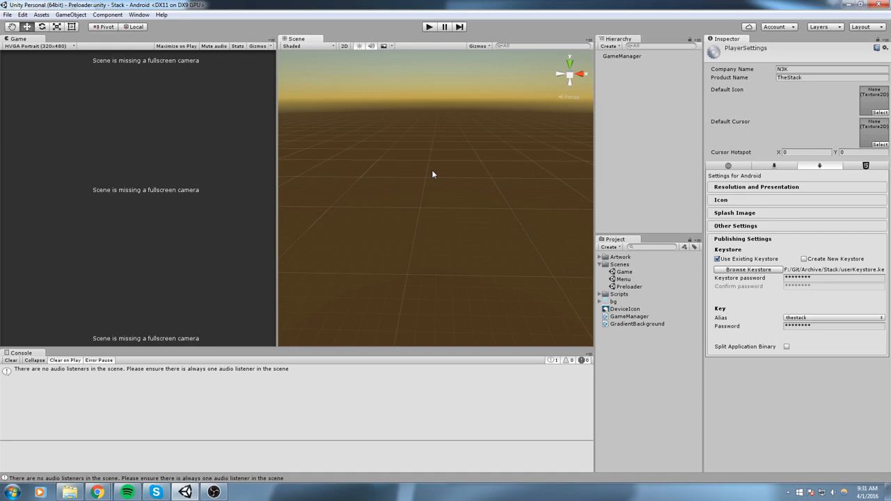
pyautogui.click(434, 173)
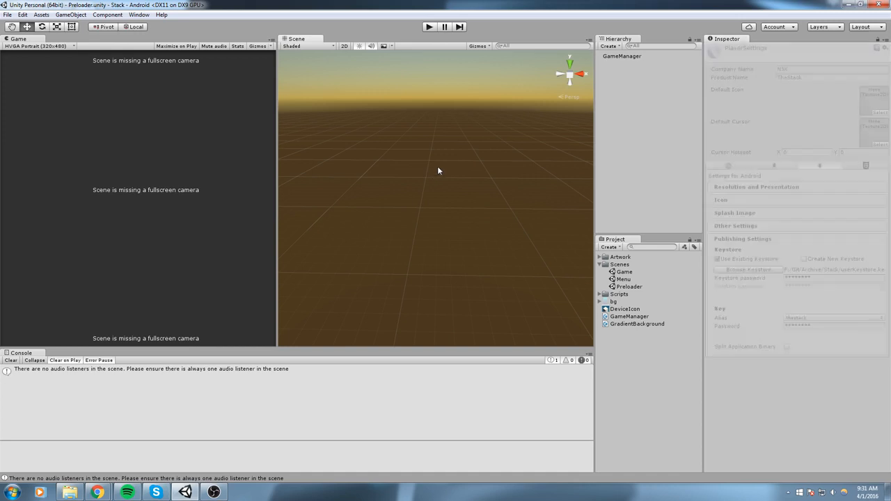
# Rebuild the Android package, overwriting build.apk in the Stack folder
pyautogui.click(7, 14)
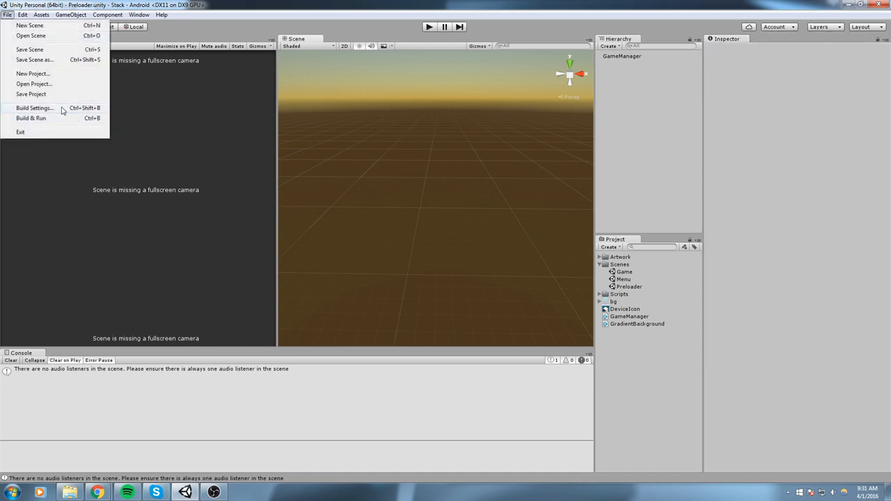
pyautogui.click(64, 110)
pyautogui.click(437, 352)
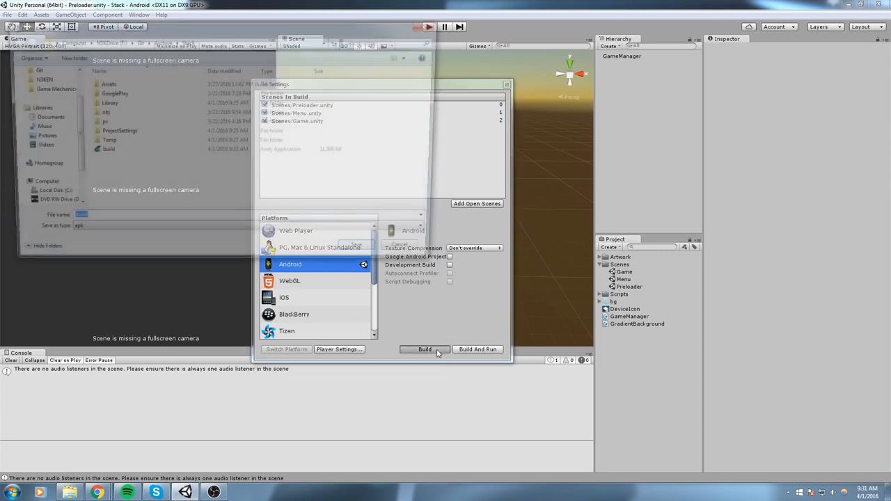
pyautogui.click(114, 151)
pyautogui.click(349, 255)
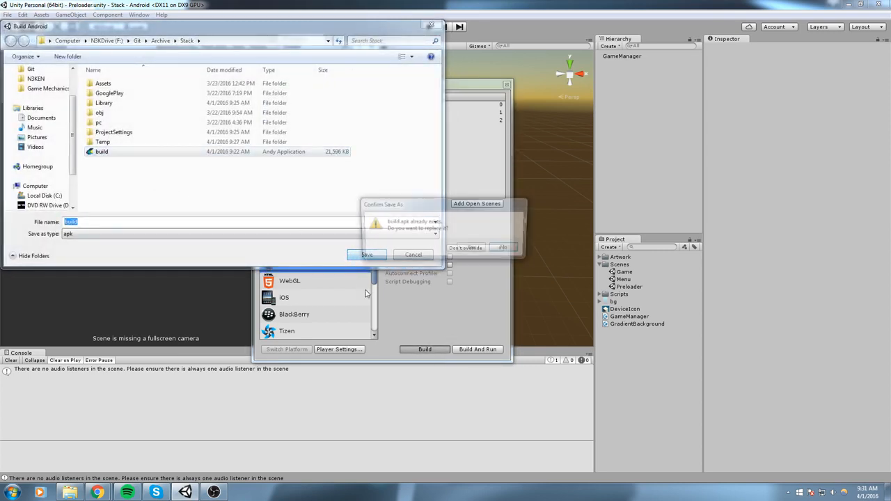
pyautogui.click(472, 253)
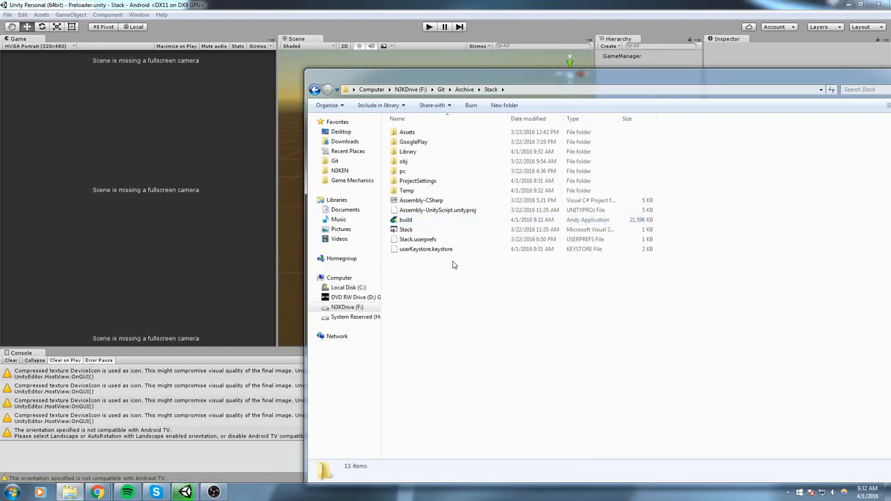
pyautogui.click(407, 230)
# Snap the Stack folder to the left half and bring the Google Play Developer Console forward
pyautogui.click(408, 220)
pyautogui.press('super+Left')
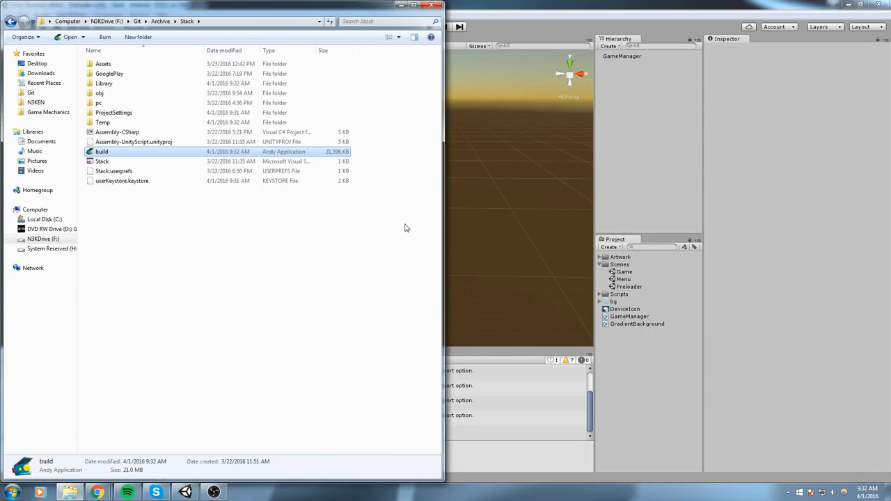
pyautogui.moveTo(98, 487)
pyautogui.click(121, 437)
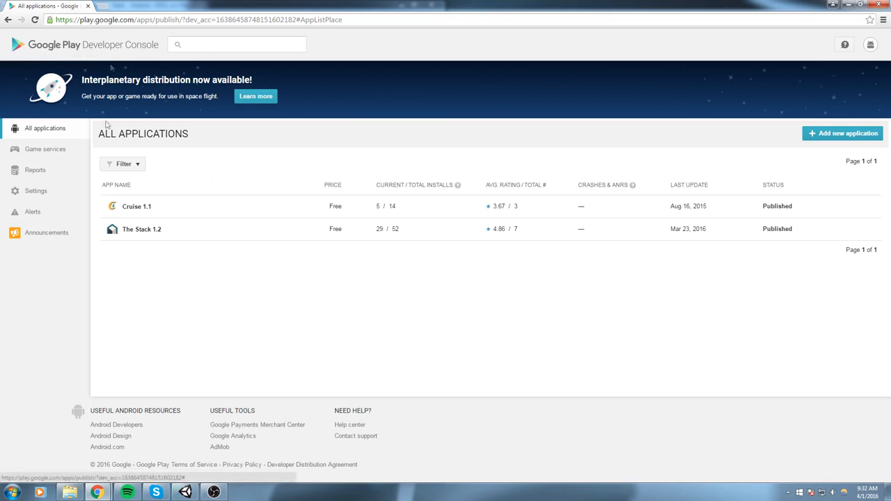
# Create a new app titled TestStack and start uploading its production APK
pyautogui.click(869, 50)
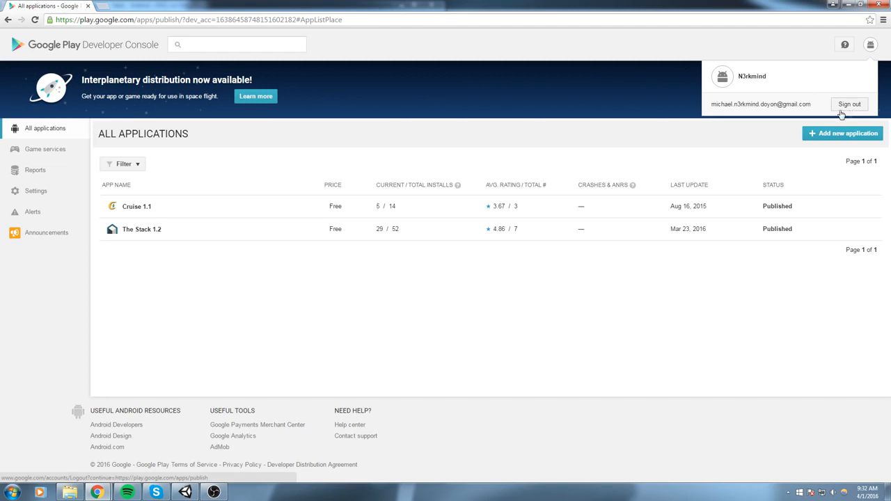
pyautogui.click(405, 364)
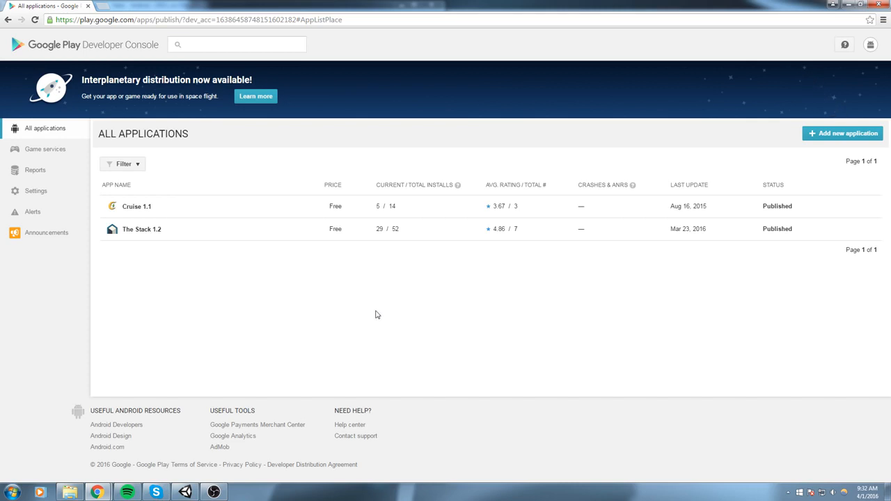
pyautogui.click(857, 137)
pyautogui.click(346, 259)
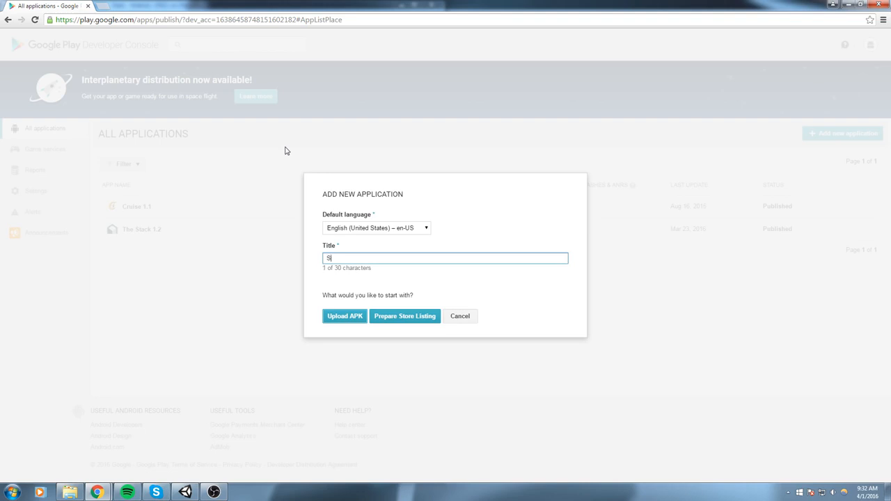
pyautogui.write('TestStack')
pyautogui.click(344, 315)
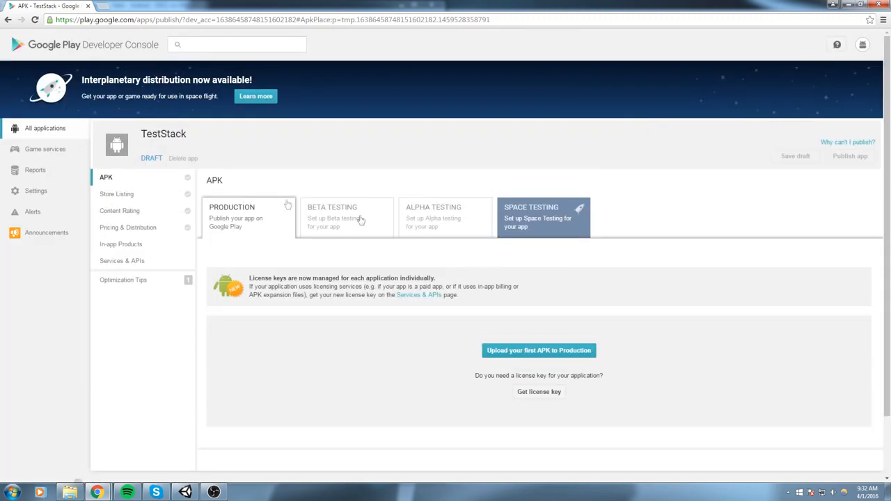
pyautogui.scroll(-1, 489, 279)
pyautogui.scroll(-1, 490, 279)
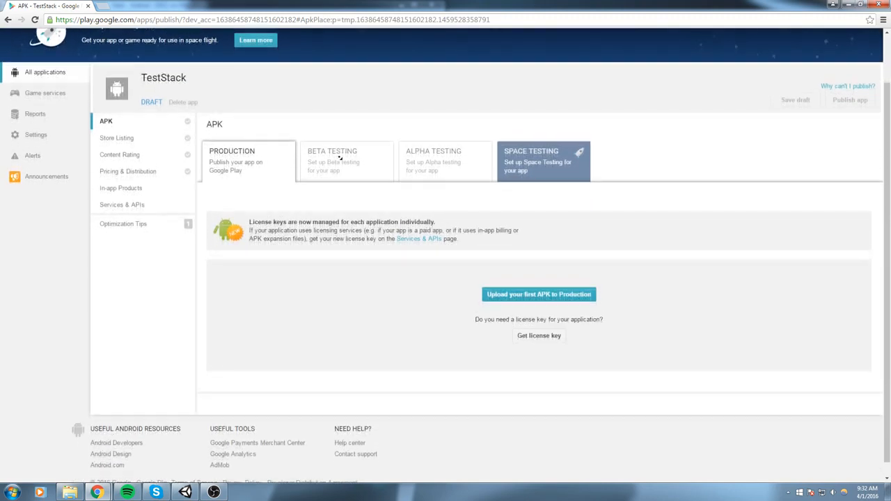
pyautogui.click(543, 282)
# Drag build.apk from the Stack folder into TestStack's production upload, then return to Unity
pyautogui.click(70, 492)
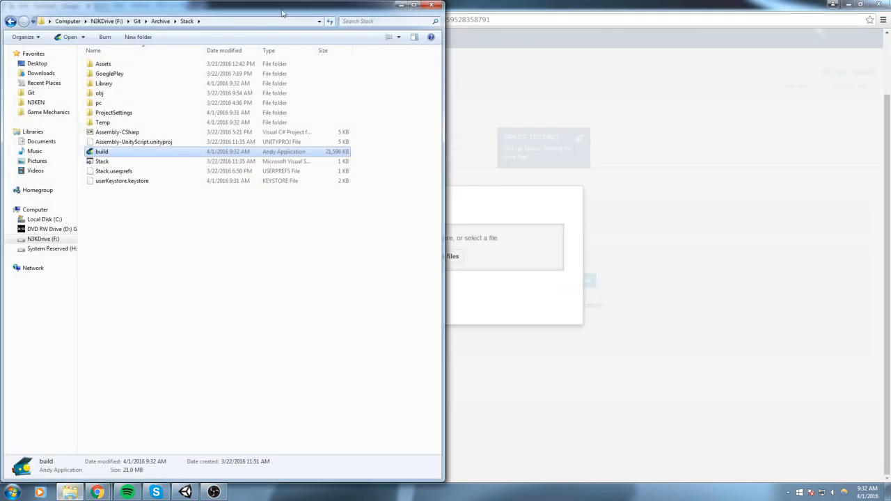
pyautogui.moveTo(273, 15); pyautogui.dragTo(767, 222)
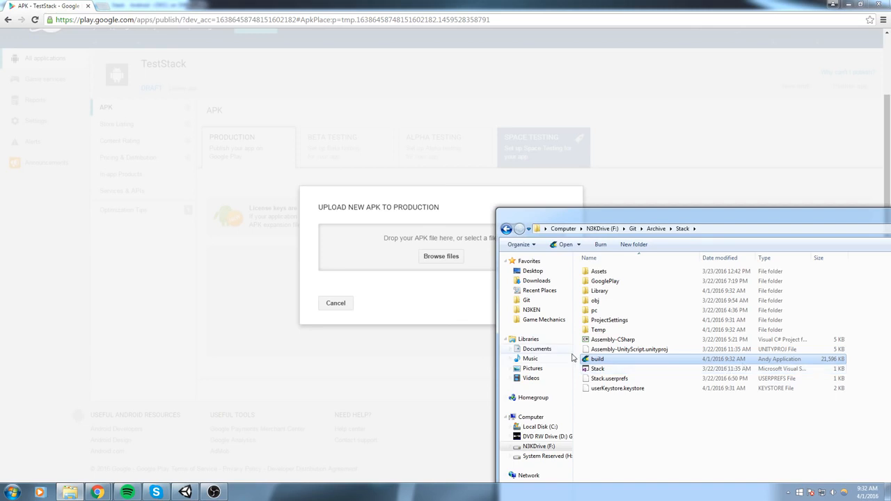
pyautogui.moveTo(604, 362); pyautogui.dragTo(377, 246)
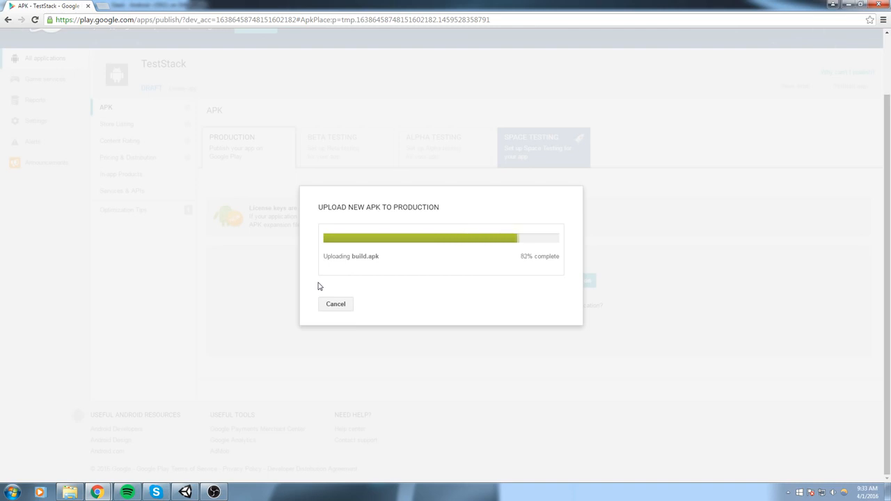
pyautogui.click(185, 492)
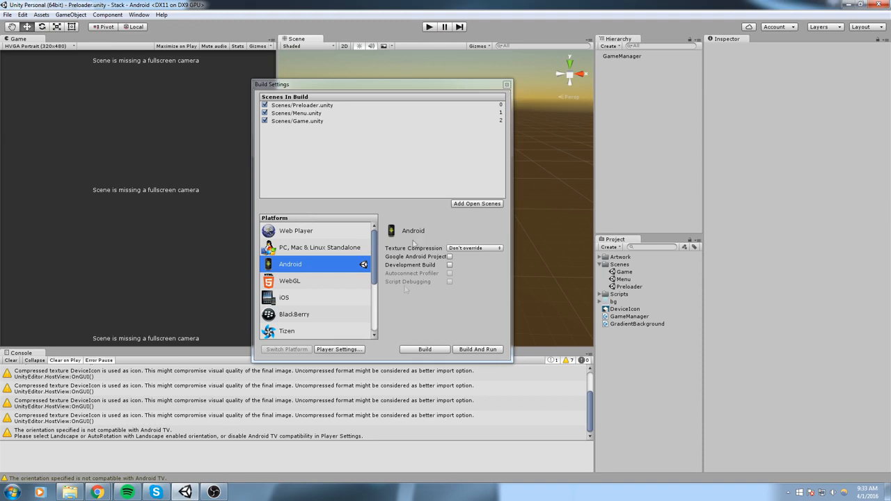
# Confirm thestack as the signing alias in Android Player Settings, then return to the Google Play APK page
pyautogui.click(341, 350)
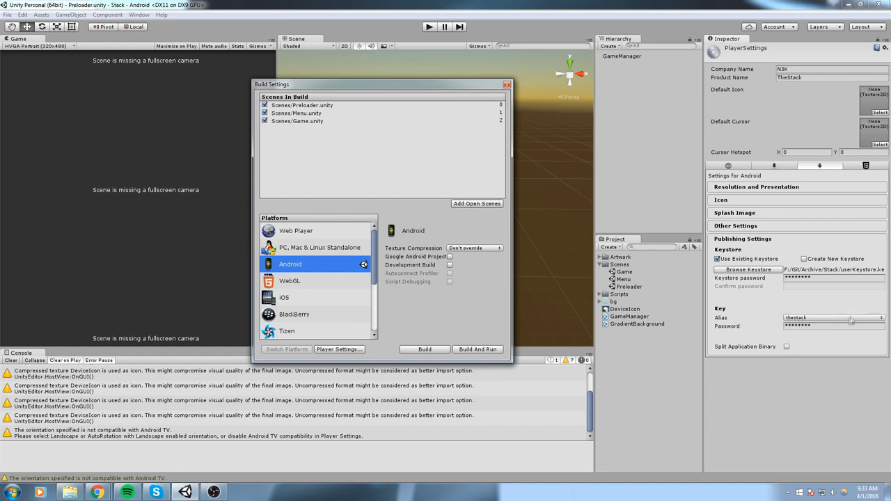
pyautogui.click(807, 318)
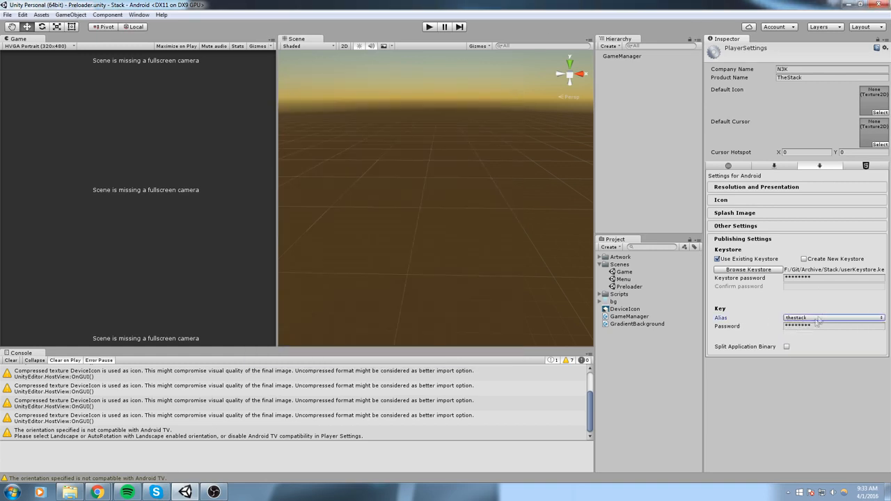
pyautogui.click(810, 337)
pyautogui.moveTo(97, 492)
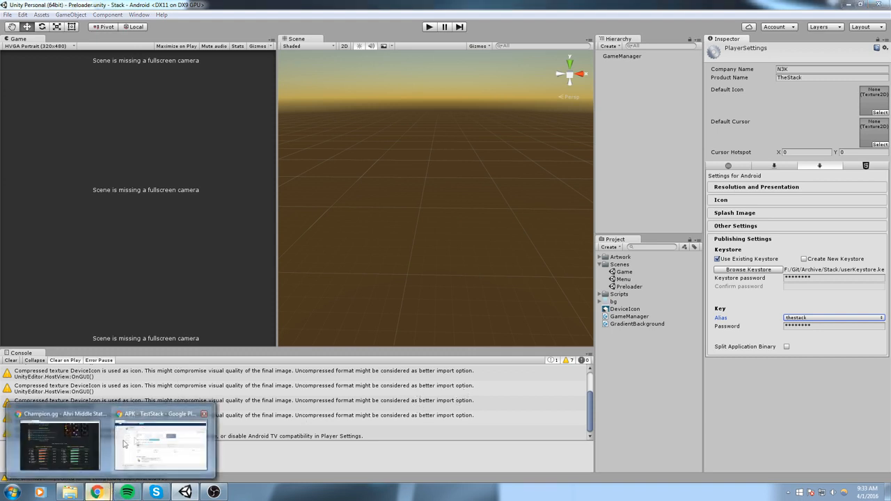
pyautogui.click(176, 431)
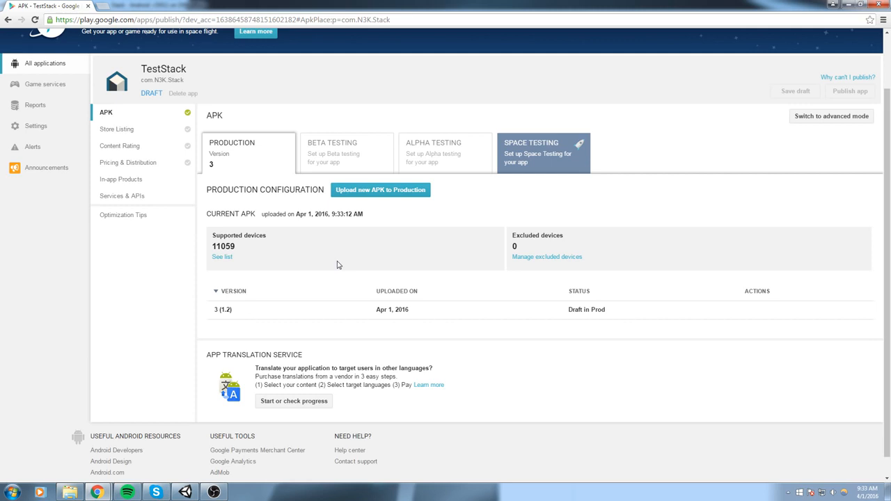
# Open TestStack's Store Listing page from the app menu
pyautogui.scroll(-1, 302, 268)
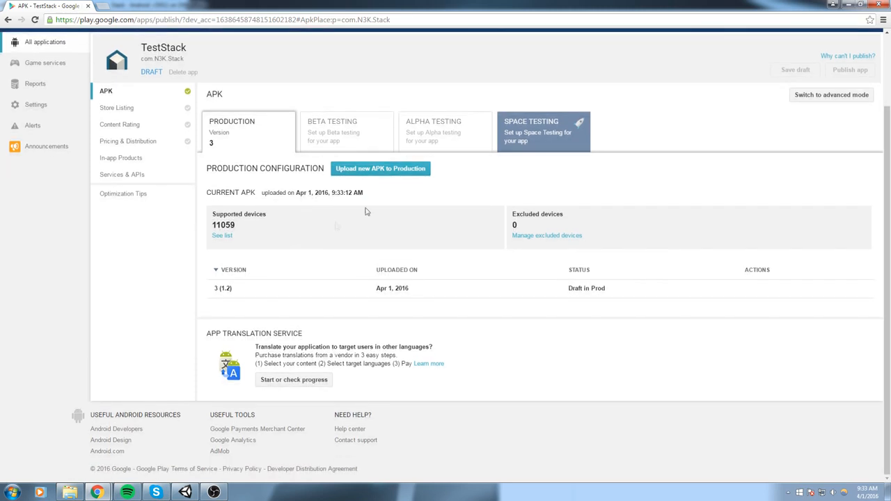
pyautogui.scroll(1, 356, 192)
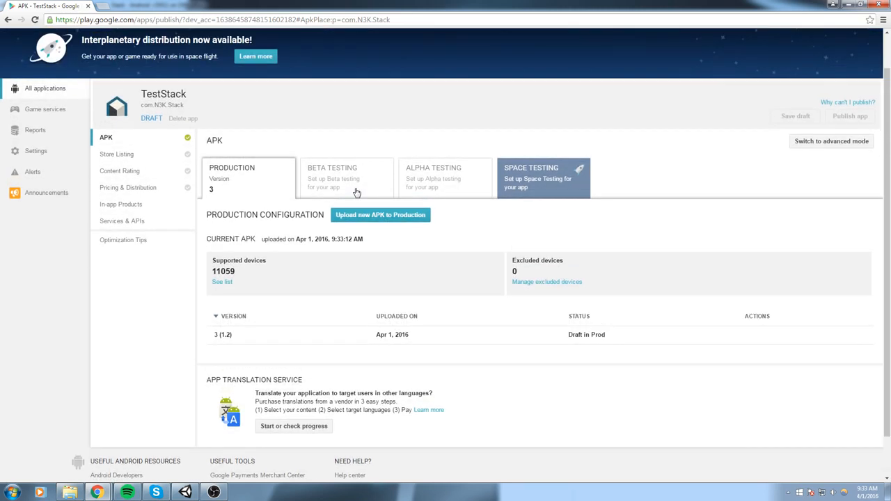
pyautogui.scroll(-2, 432, 171)
pyautogui.scroll(3, 174, 173)
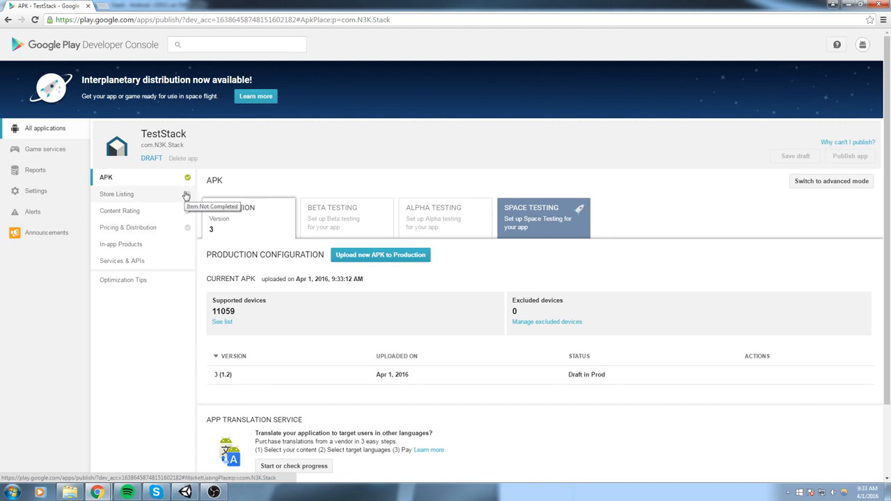
pyautogui.click(186, 196)
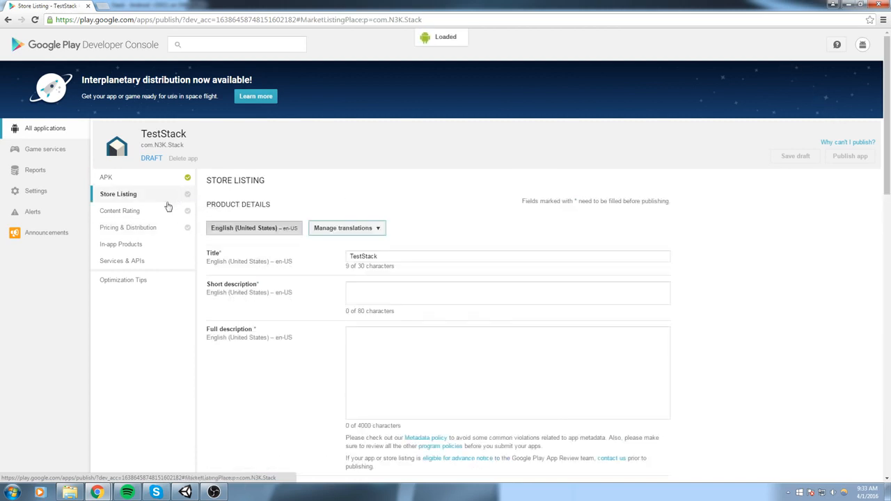
# Enter 'Description' as the store listing's short description
pyautogui.doubleClick(375, 255)
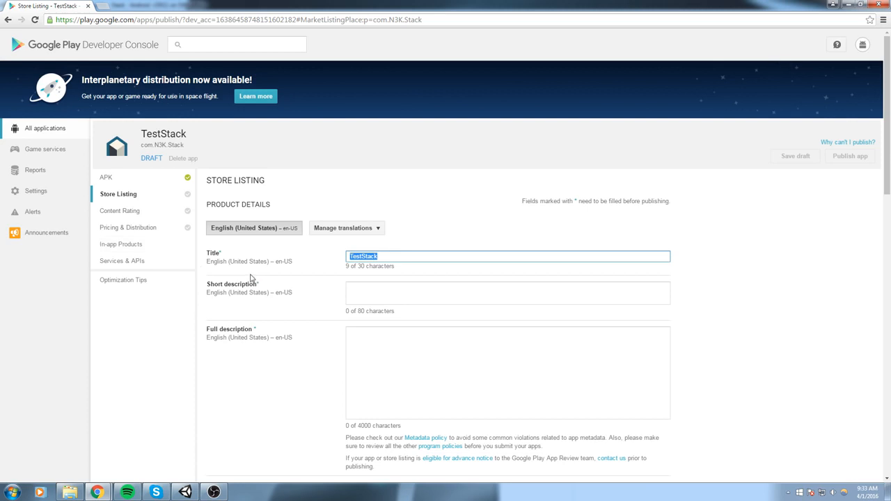
pyautogui.scroll(-2, 322, 280)
pyautogui.click(378, 202)
pyautogui.write('Description')
# Enter 'Full Description' as the full description
pyautogui.click(506, 269)
pyautogui.write('Full Description')
pyautogui.scroll(2, 515, 313)
pyautogui.hotkey('ctrl', 'a')
pyautogui.click(731, 309)
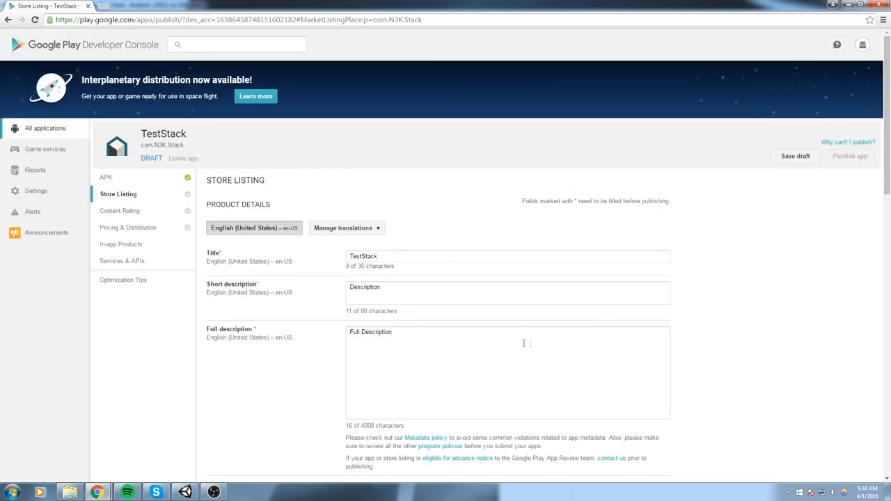
pyautogui.scroll(-2, 525, 341)
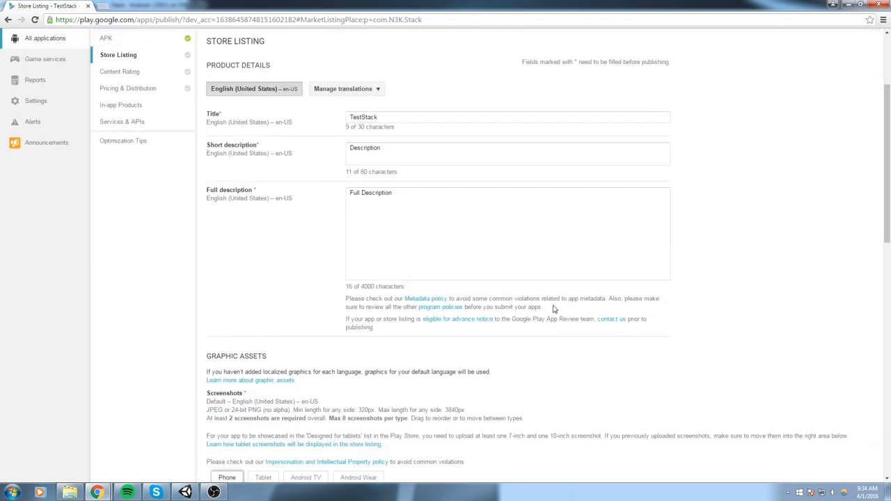
pyautogui.scroll(-1, 555, 299)
pyautogui.scroll(-2, 264, 228)
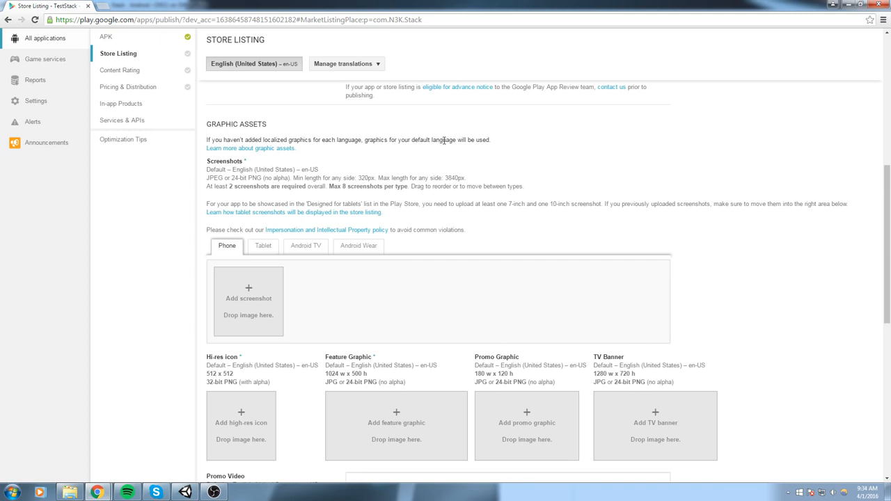
pyautogui.scroll(-1, 521, 146)
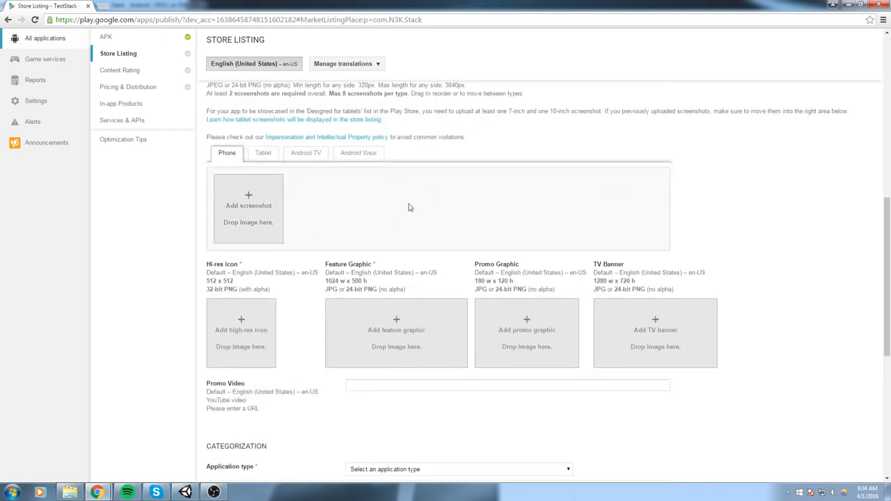
# Upload the first phone screenshot from the Stack project's GooglePlay folder
pyautogui.click(259, 203)
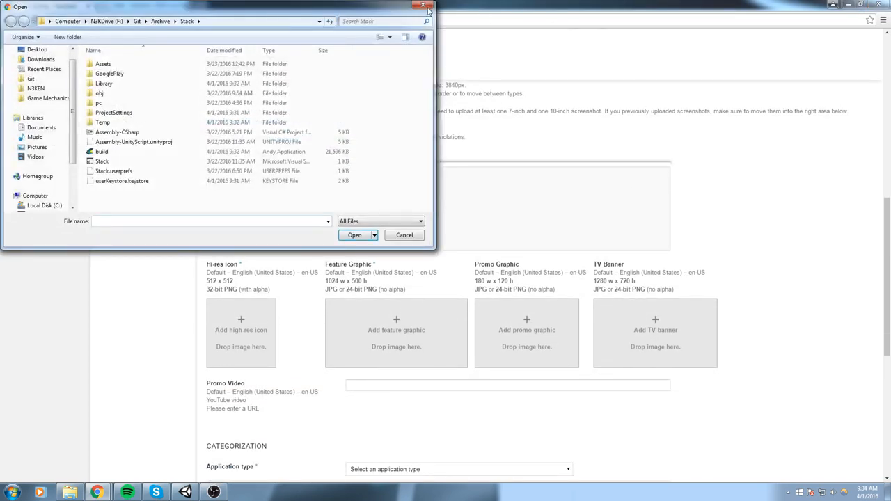
pyautogui.hotkey('alt', 'Tab')
pyautogui.click(655, 228)
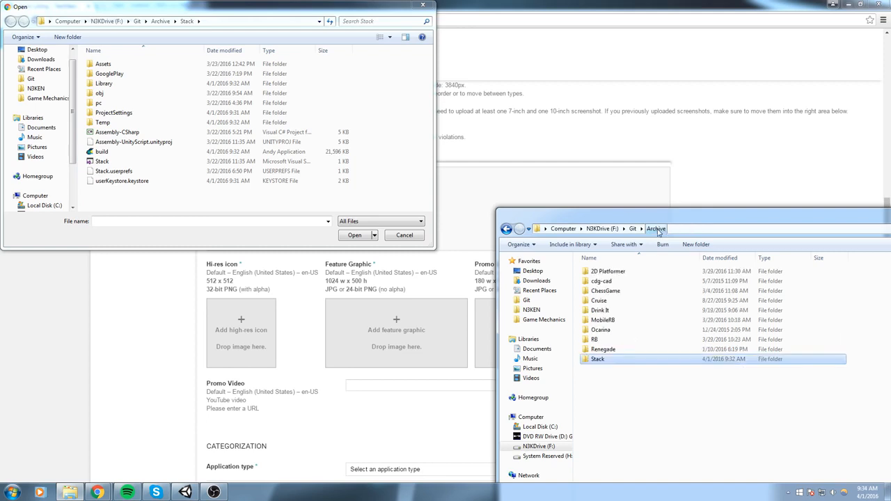
pyautogui.doubleClick(597, 358)
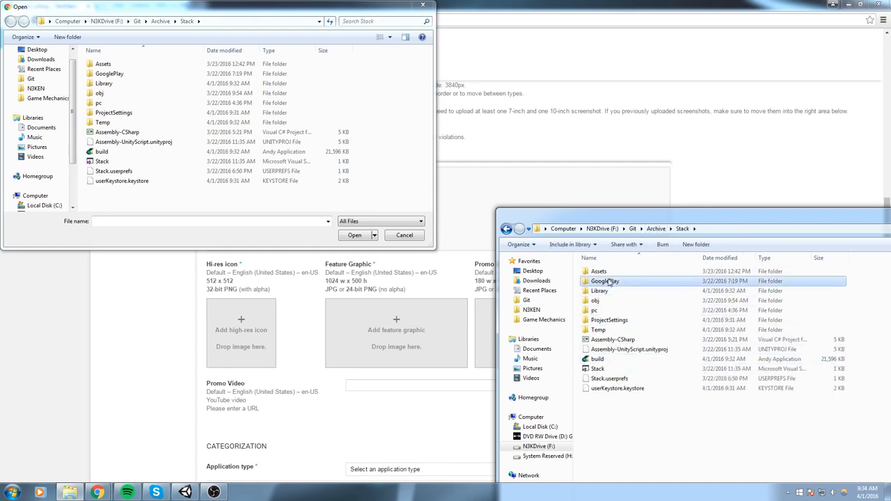
pyautogui.doubleClick(608, 281)
pyautogui.moveTo(742, 220); pyautogui.dragTo(362, 264)
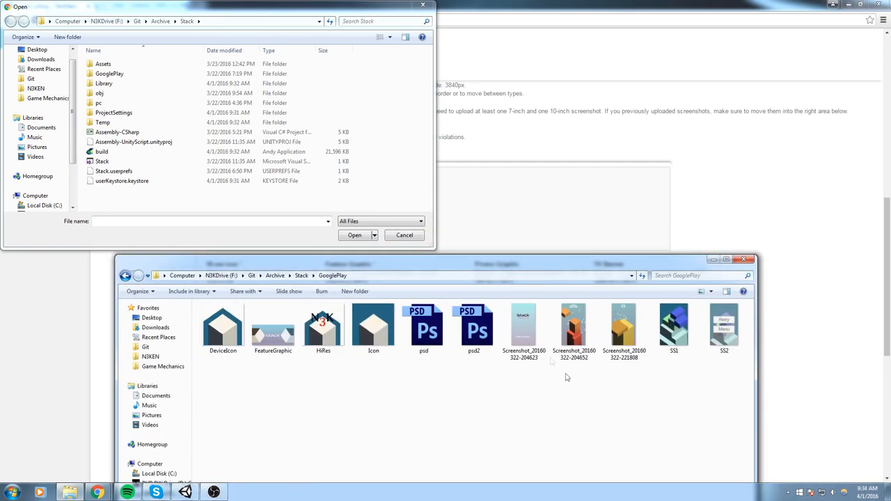
pyautogui.moveTo(525, 266); pyautogui.dragTo(440, 310)
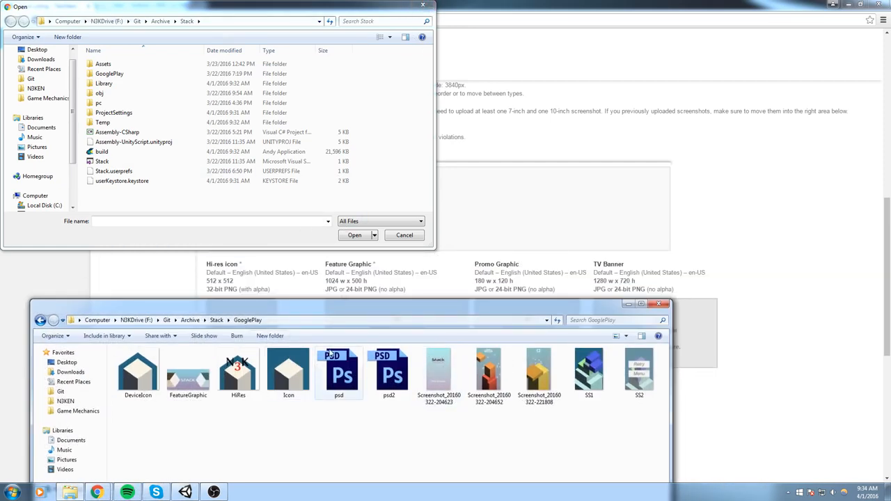
pyautogui.click(311, 316)
pyautogui.hotkey('ctrl', 'c')
pyautogui.click(209, 21)
pyautogui.hotkey('ctrl', 'v')
pyautogui.press('Return')
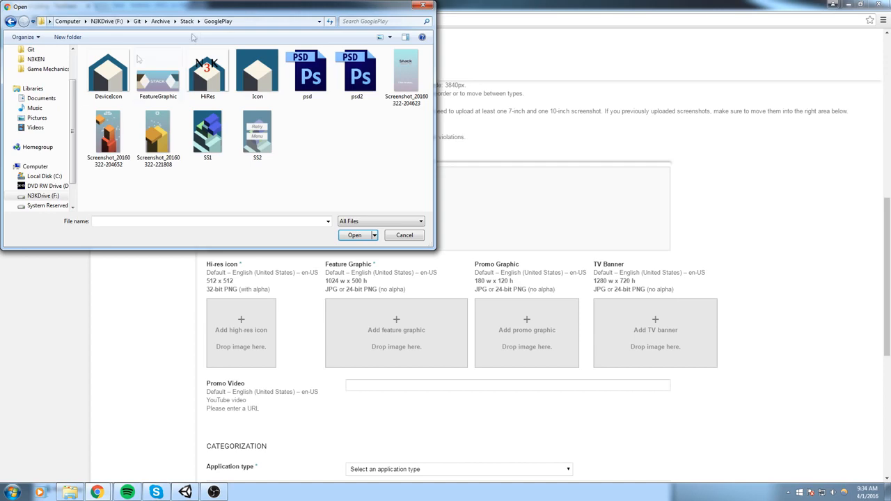
pyautogui.click(112, 139)
pyautogui.click(369, 236)
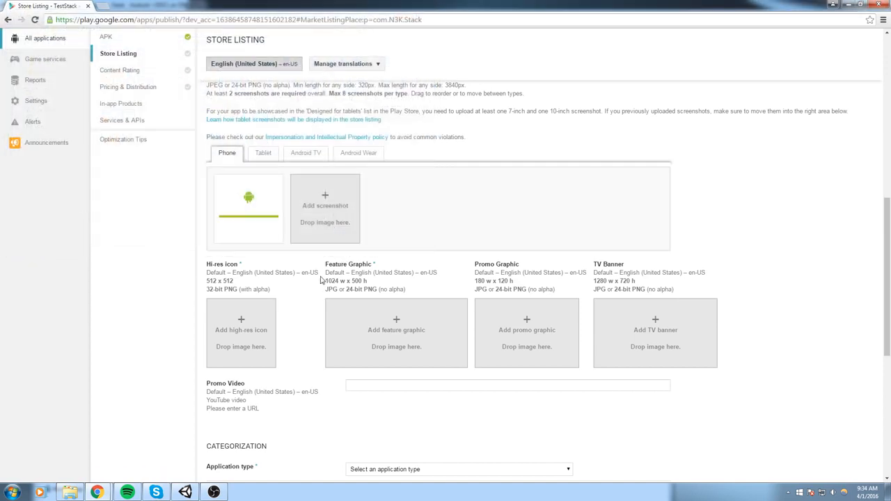
# Upload the second gameplay screenshot and the Stack title-screen screenshot as phone screenshots
pyautogui.click(333, 203)
pyautogui.click(158, 136)
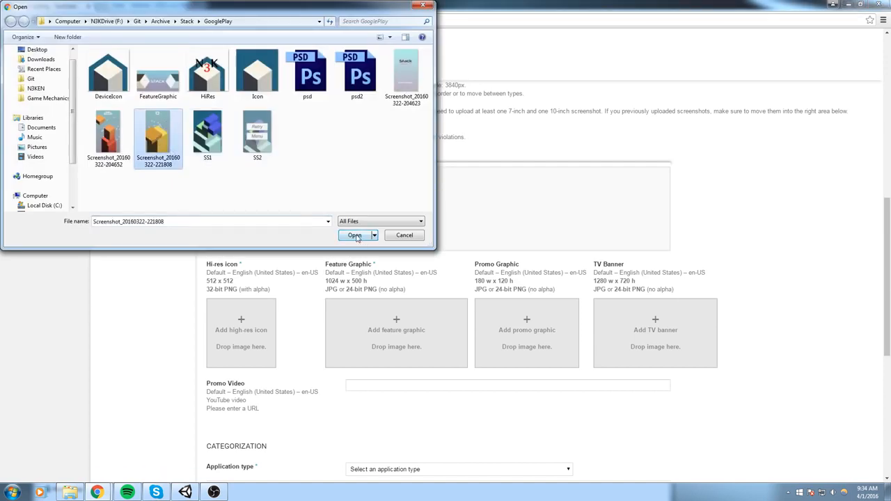
pyautogui.click(352, 234)
pyautogui.click(385, 214)
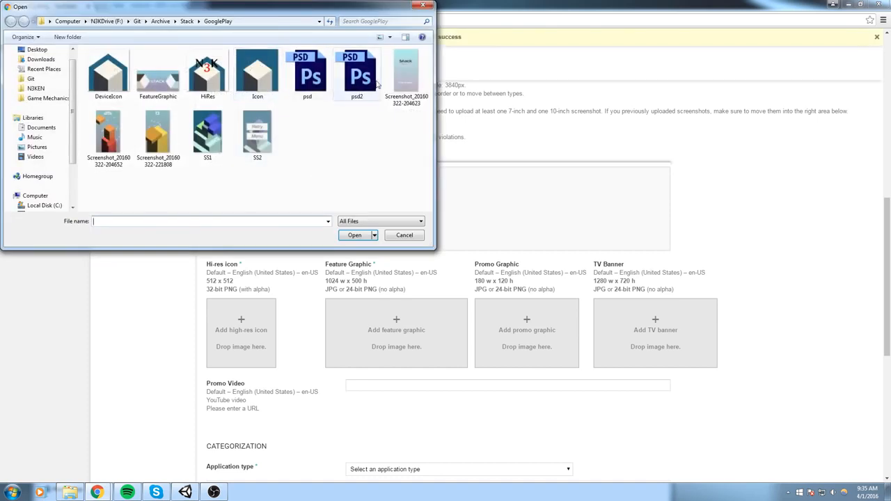
pyautogui.click(406, 75)
pyautogui.click(363, 236)
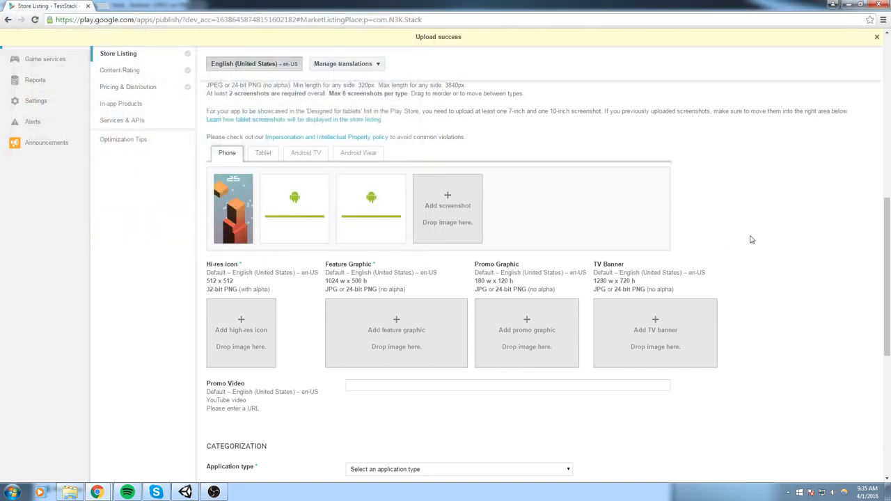
pyautogui.click(264, 158)
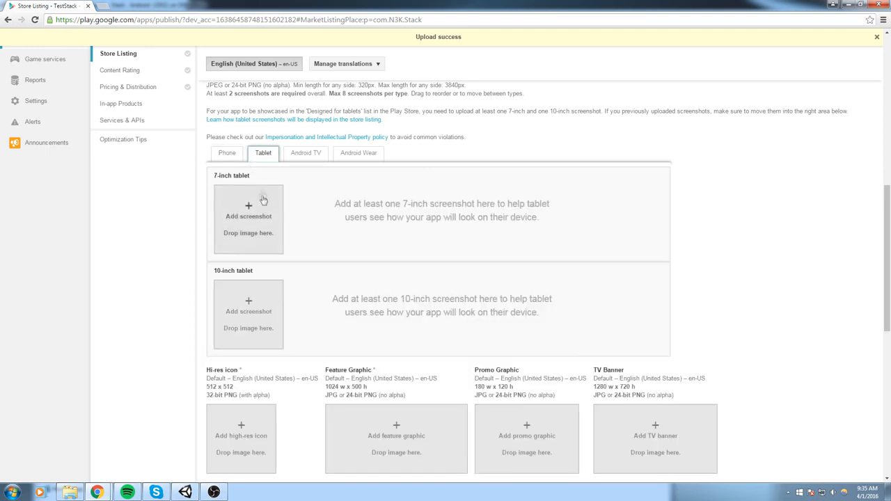
pyautogui.click(225, 155)
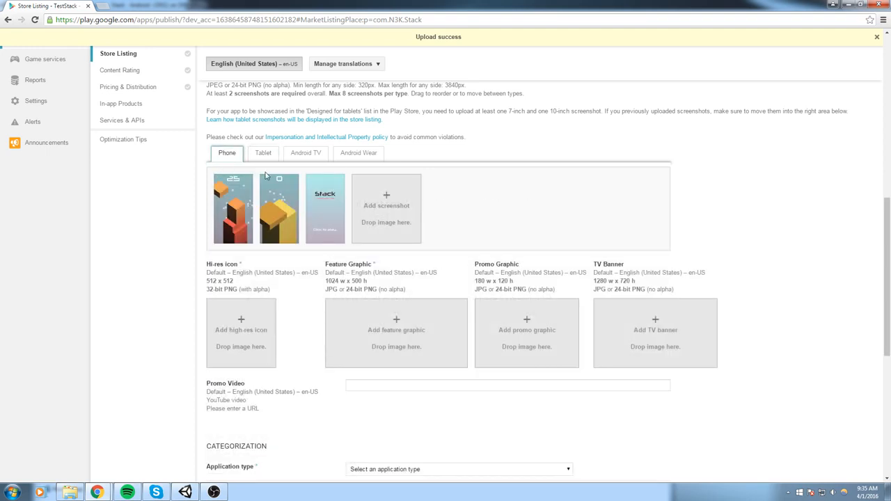
# Upload the HiRes image as the hi-res icon
pyautogui.scroll(-2, 244, 247)
pyautogui.click(252, 236)
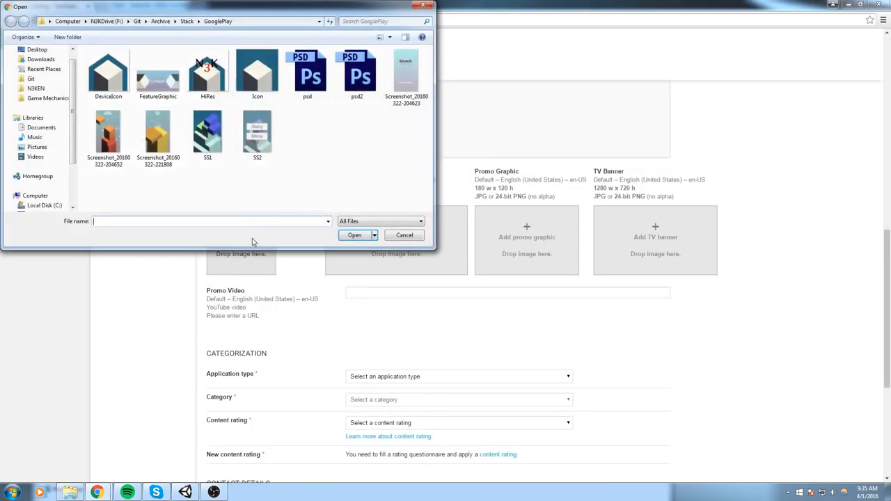
pyautogui.click(158, 73)
pyautogui.click(208, 73)
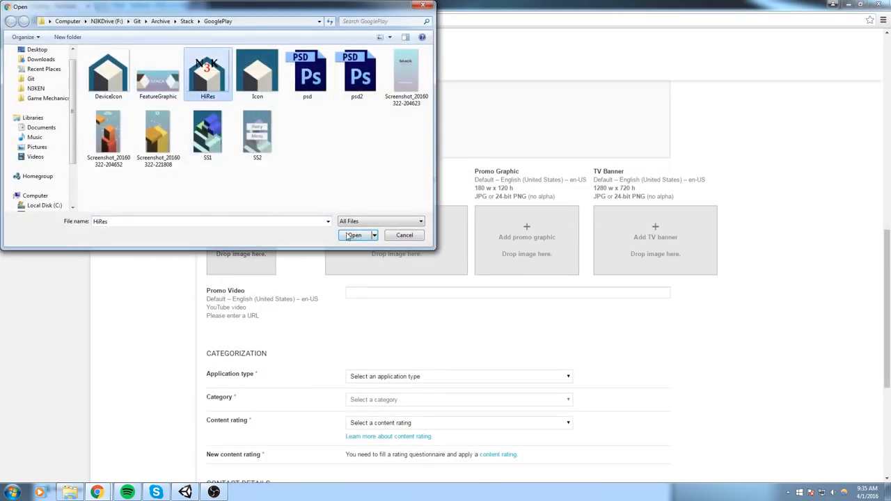
pyautogui.click(354, 234)
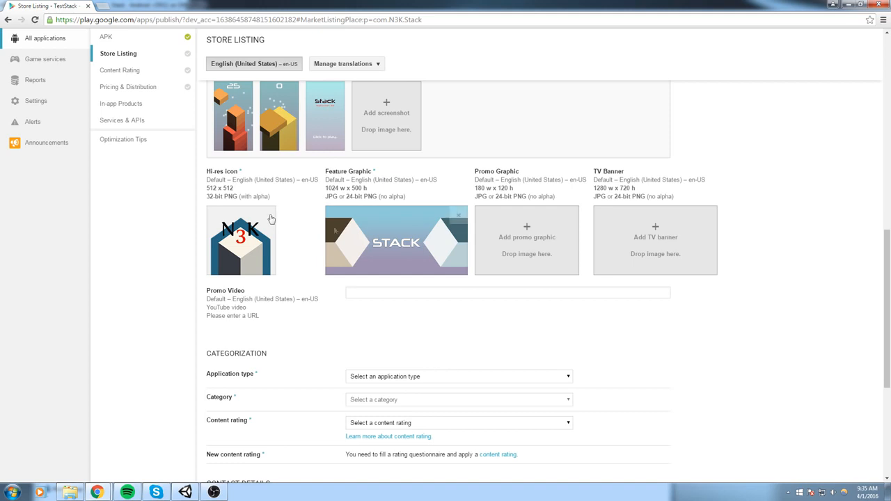
pyautogui.moveTo(382, 247)
# Categorize the app as Games / Arcade with content rating Everyone
pyautogui.scroll(-1, 258, 244)
pyautogui.click(382, 245)
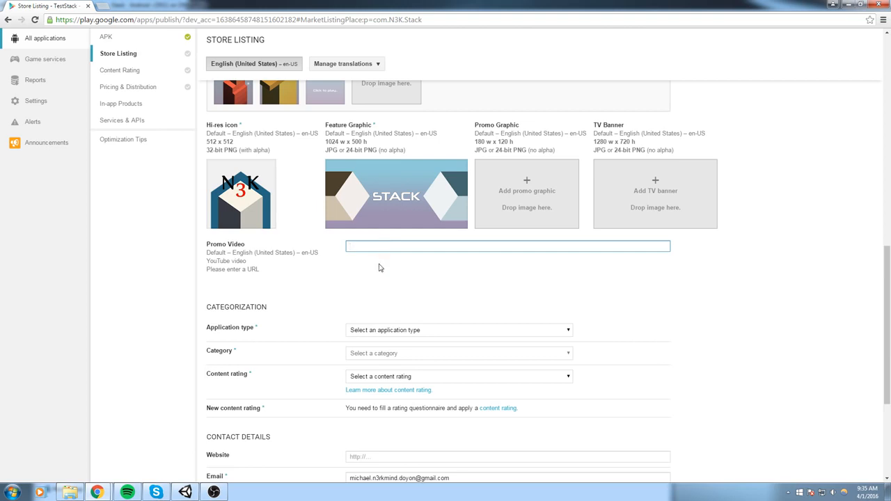
pyautogui.moveTo(378, 170)
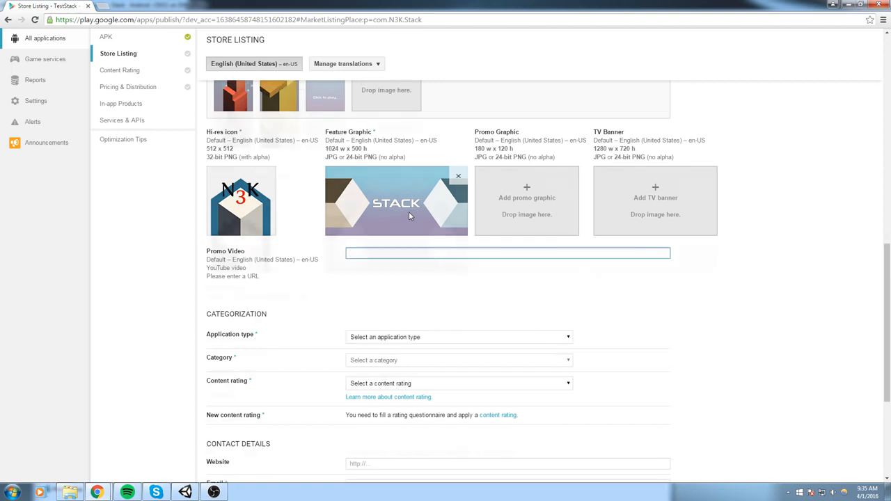
pyautogui.scroll(3, 409, 216)
pyautogui.scroll(-3, 461, 288)
pyautogui.scroll(-2, 461, 288)
pyautogui.click(434, 237)
pyautogui.click(386, 254)
pyautogui.click(402, 239)
pyautogui.click(403, 265)
pyautogui.click(404, 260)
pyautogui.click(367, 295)
pyautogui.click(432, 283)
pyautogui.click(369, 319)
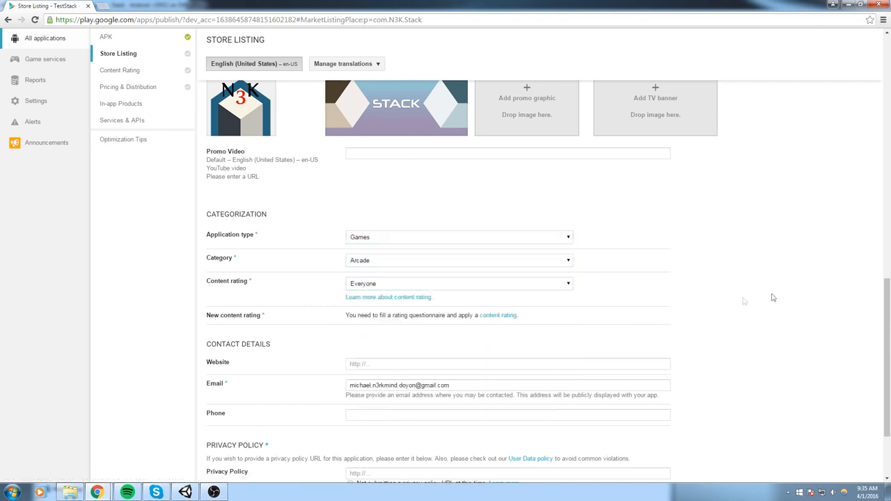
# Fill in the contact email and tick 'Not submitting a privacy policy URL at this time'
pyautogui.scroll(-1, 548, 307)
pyautogui.moveTo(241, 334)
pyautogui.mouseDown()
pyautogui.moveTo(206, 337)
pyautogui.moveTo(230, 341)
pyautogui.mouseUp()
pyautogui.click(229, 341)
pyautogui.doubleClick(231, 340)
pyautogui.click(232, 338)
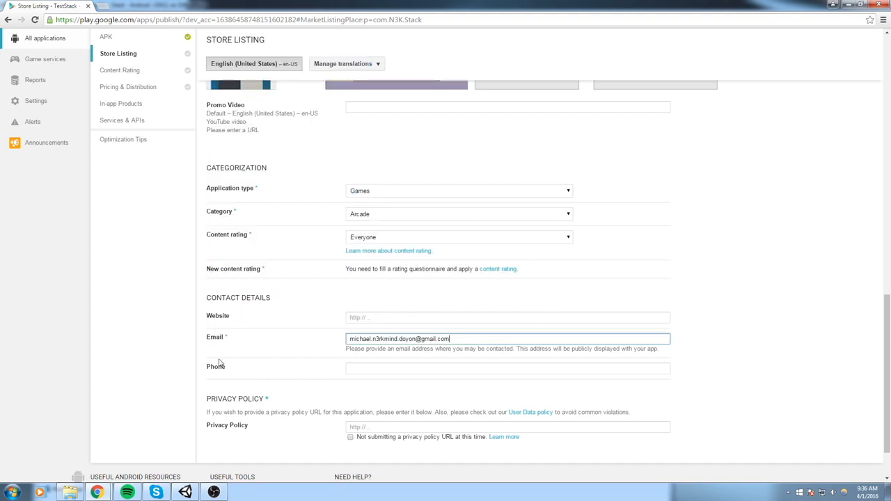
pyautogui.scroll(-1, 240, 351)
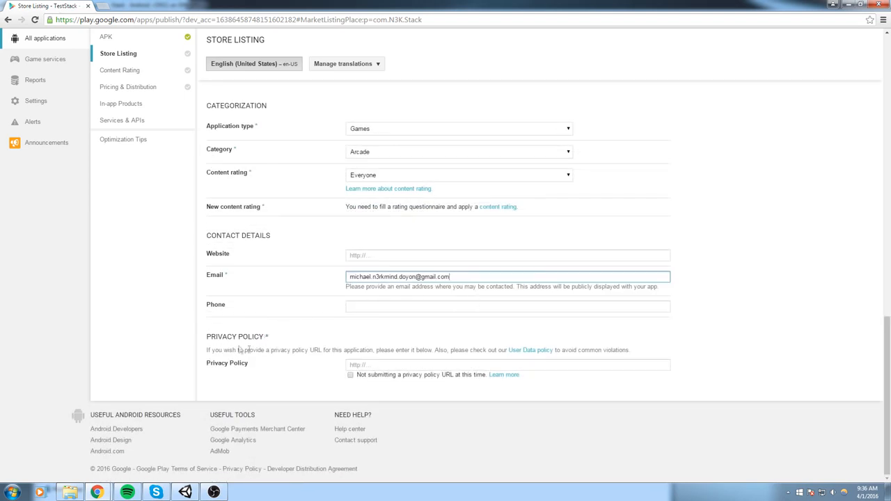
pyautogui.click(350, 375)
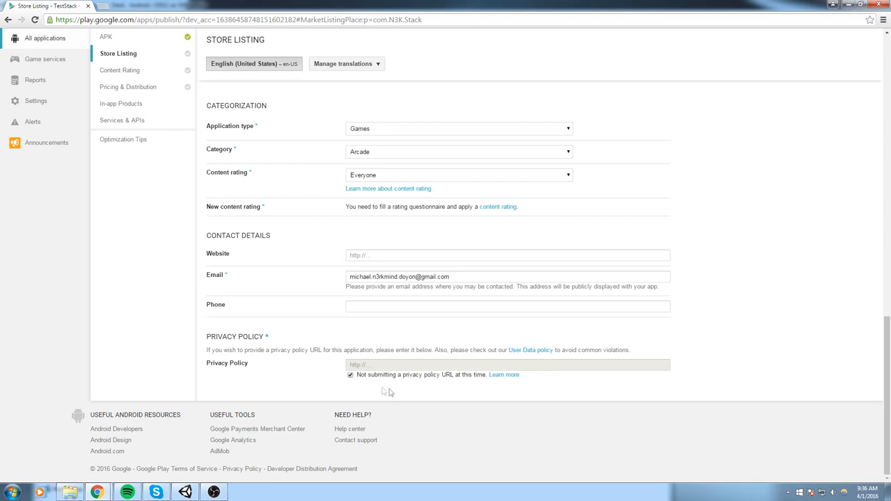
pyautogui.scroll(10, 565, 382)
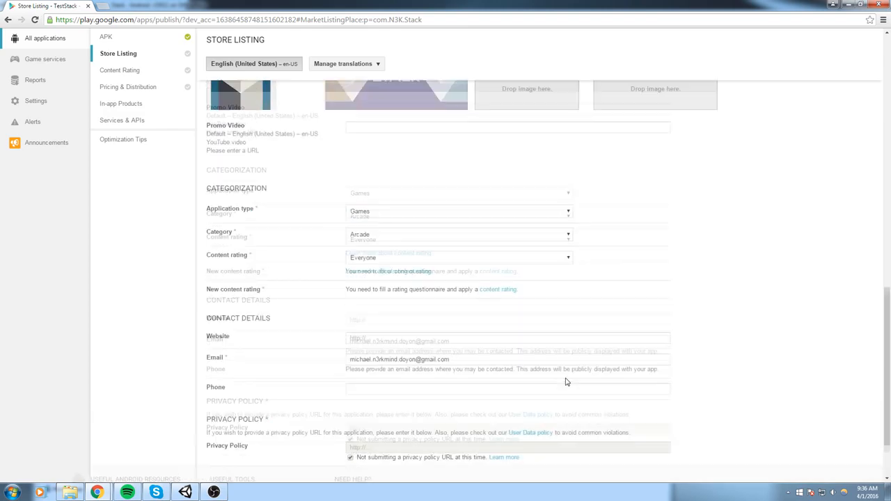
# Save the store listing draft, review the 'Why can't I publish?' requirements, then go to Content Rating
pyautogui.scroll(3, 665, 240)
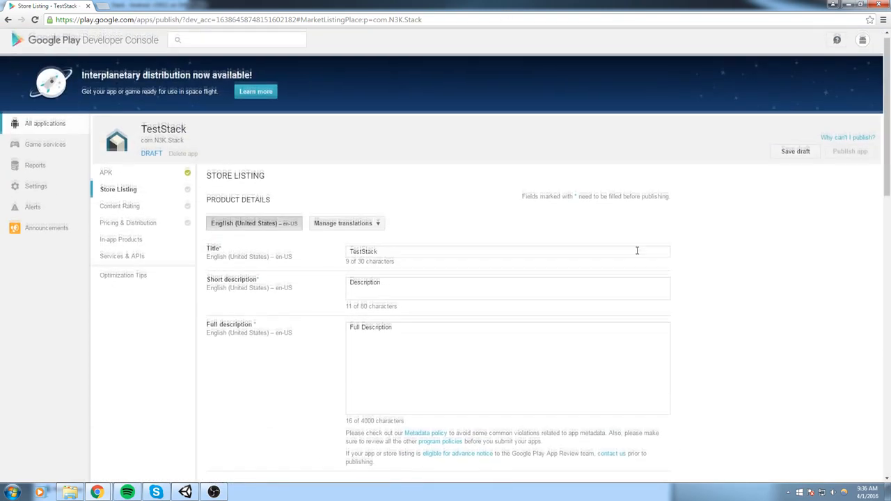
pyautogui.click(801, 158)
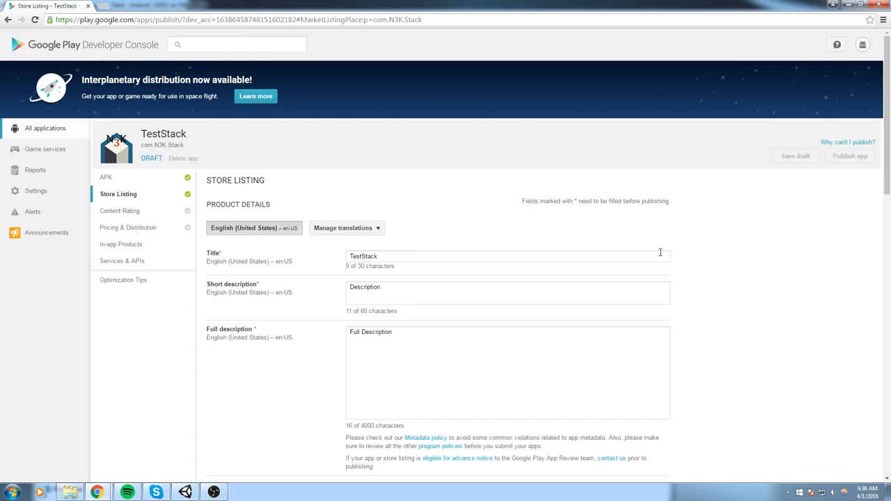
pyautogui.click(831, 143)
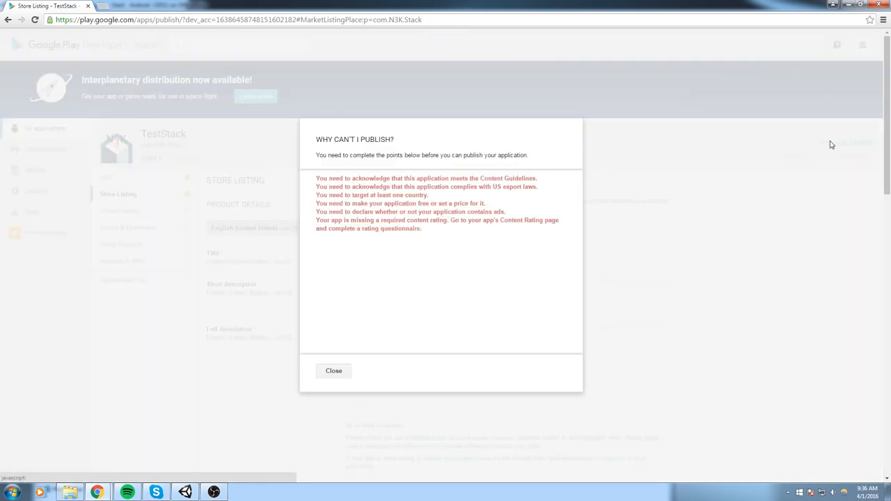
pyautogui.click(832, 143)
pyautogui.click(857, 144)
pyautogui.moveTo(446, 232); pyautogui.dragTo(316, 178)
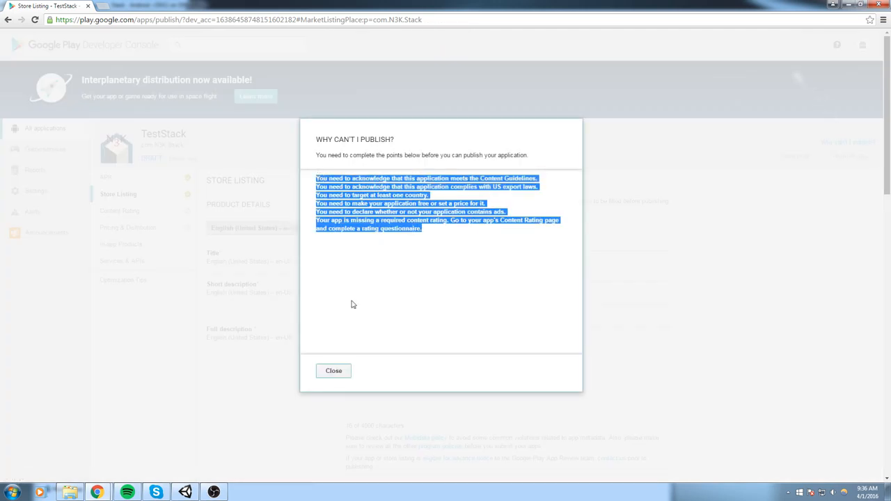
pyautogui.click(334, 371)
pyautogui.click(139, 228)
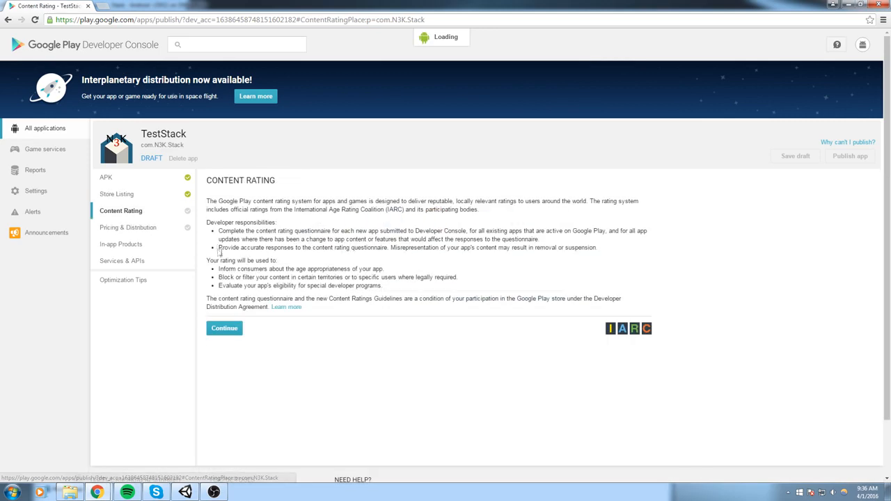
# Start the rating questionnaire, enter the contact email address, and choose the GAME category
pyautogui.scroll(-2, 249, 275)
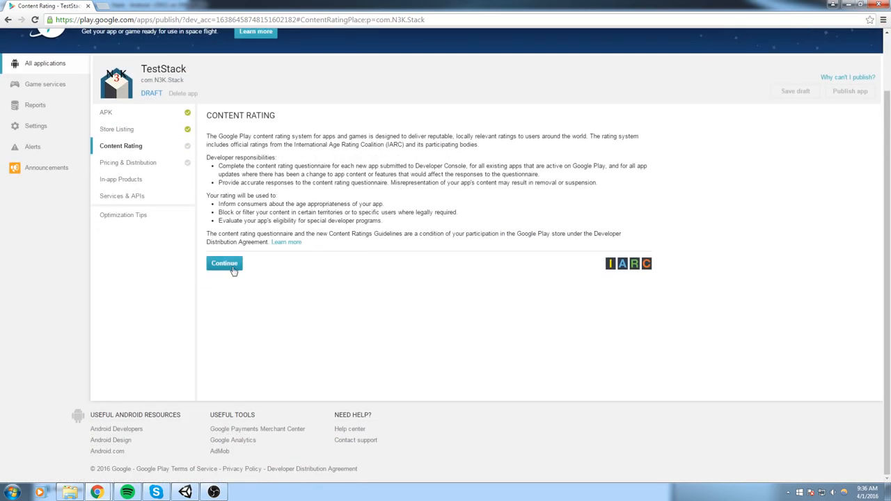
pyautogui.click(217, 264)
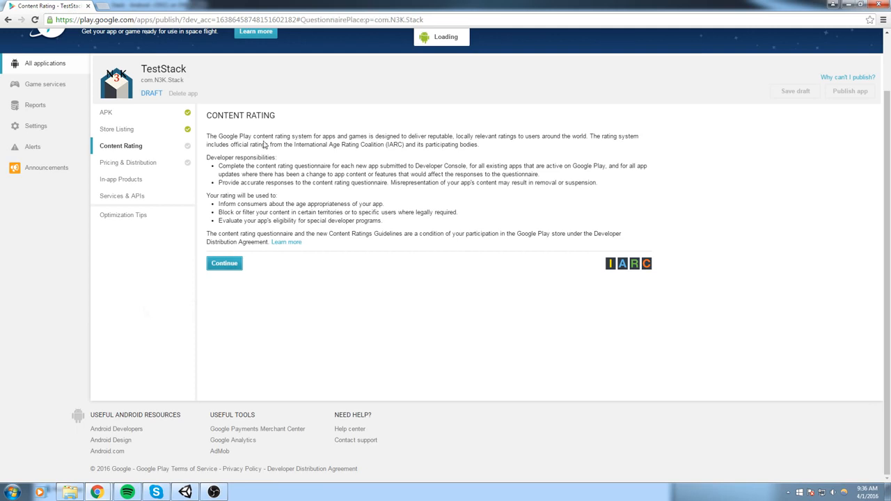
pyautogui.click(329, 183)
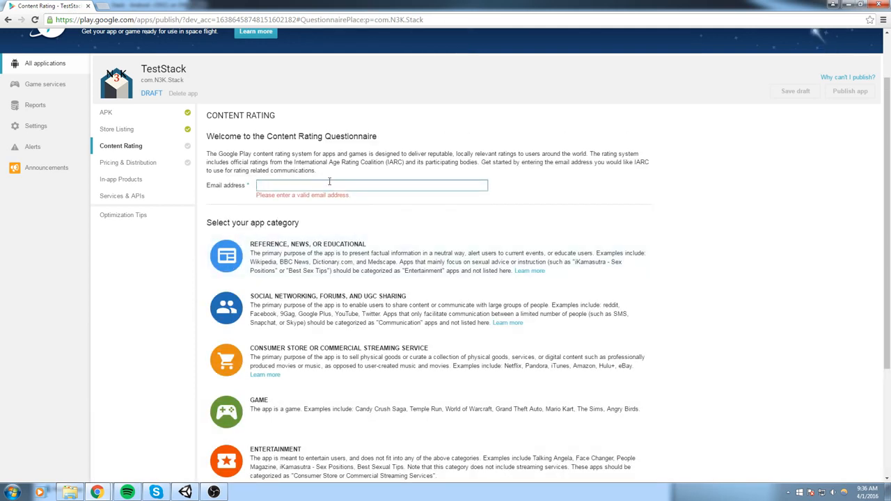
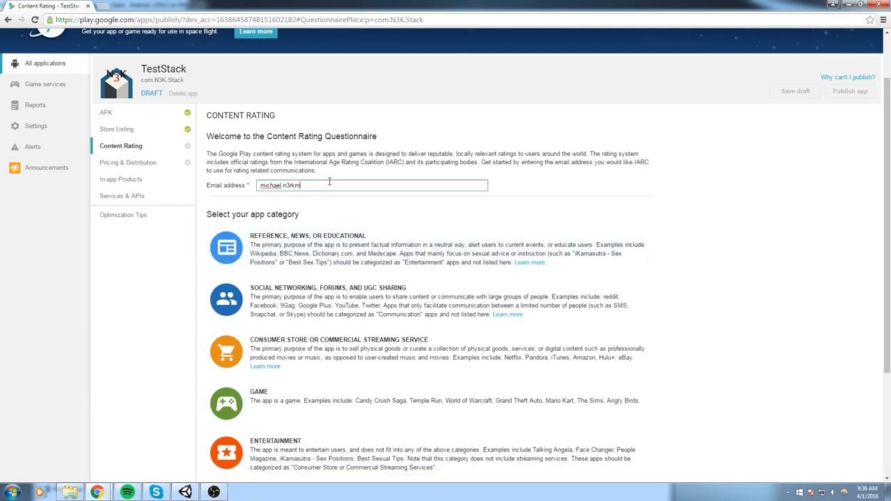
pyautogui.click(741, 240)
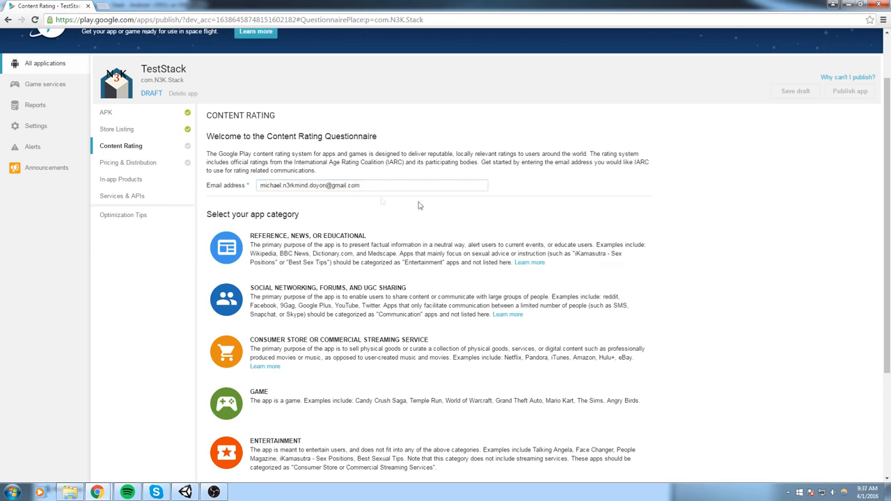
pyautogui.scroll(-3, 493, 216)
pyautogui.scroll(3, 314, 243)
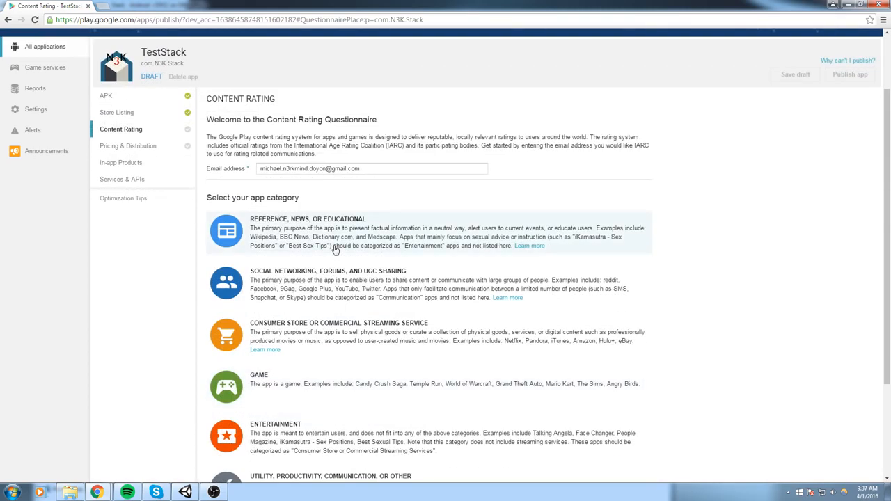
pyautogui.click(340, 398)
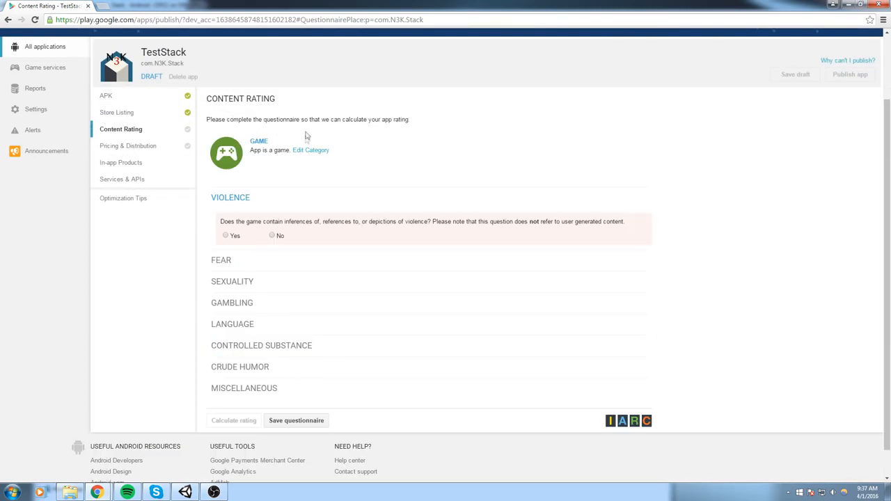
# Answer No to the violence, fear, sexuality, gambling, language, substance and crude humor questions
pyautogui.click(272, 236)
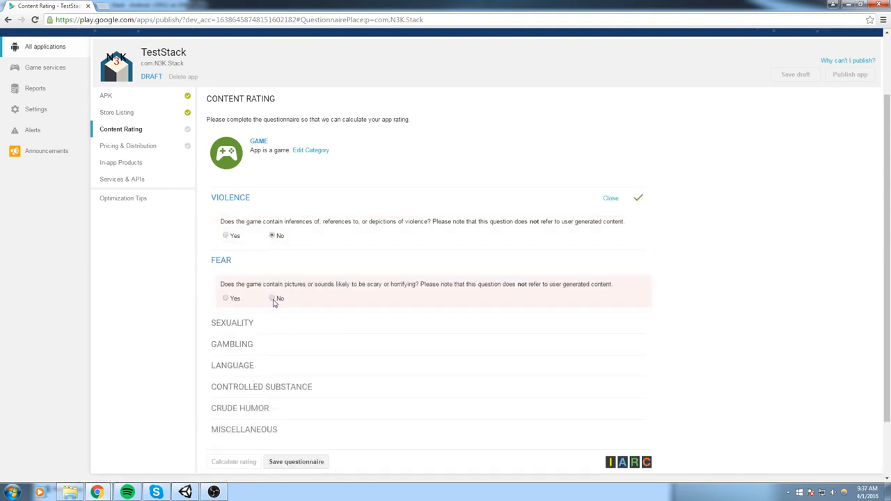
pyautogui.click(272, 299)
pyautogui.scroll(-2, 276, 376)
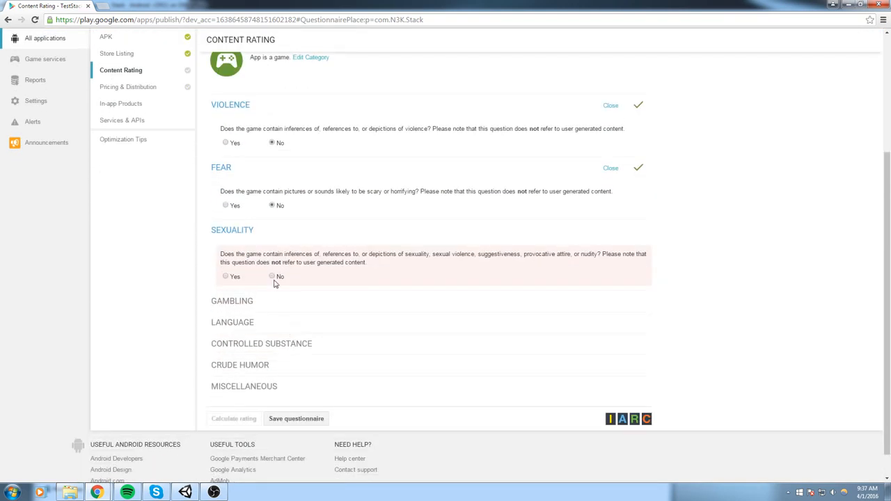
pyautogui.click(273, 277)
pyautogui.click(271, 347)
pyautogui.scroll(-3, 275, 341)
pyautogui.click(274, 316)
pyautogui.click(273, 311)
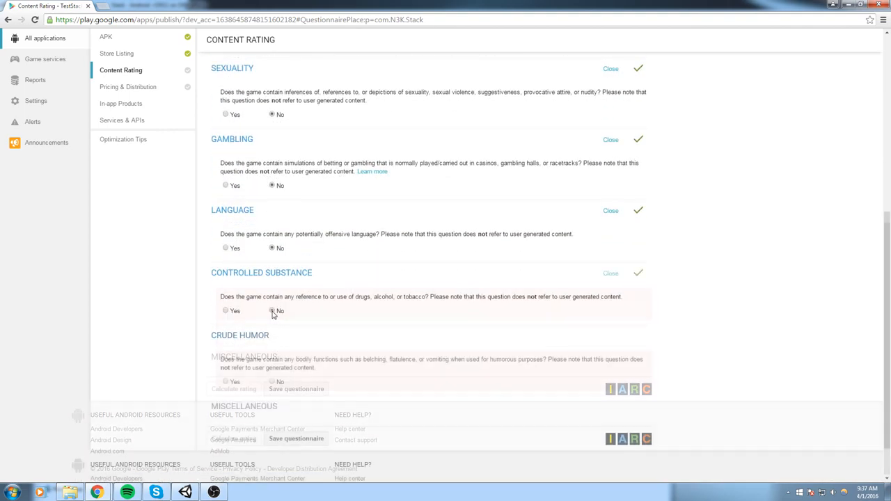
pyautogui.scroll(-1, 284, 356)
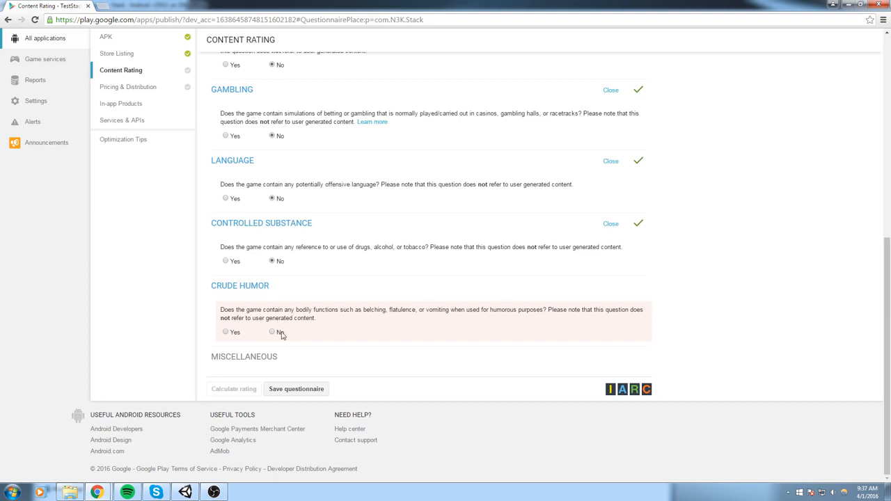
pyautogui.click(272, 332)
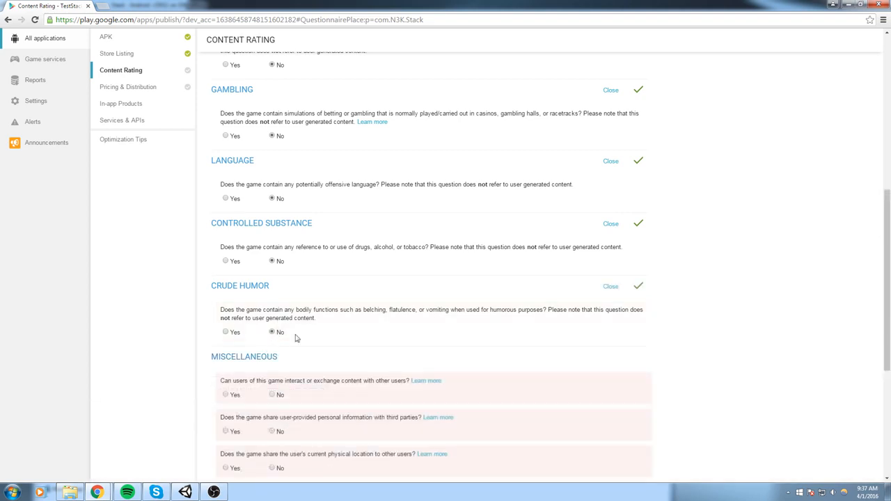
pyautogui.scroll(-2, 300, 327)
# Answer No to interaction, personal info, location, purchases, Nazi, crime and terrorism questions, then calculate the rating
pyautogui.click(272, 255)
pyautogui.click(272, 292)
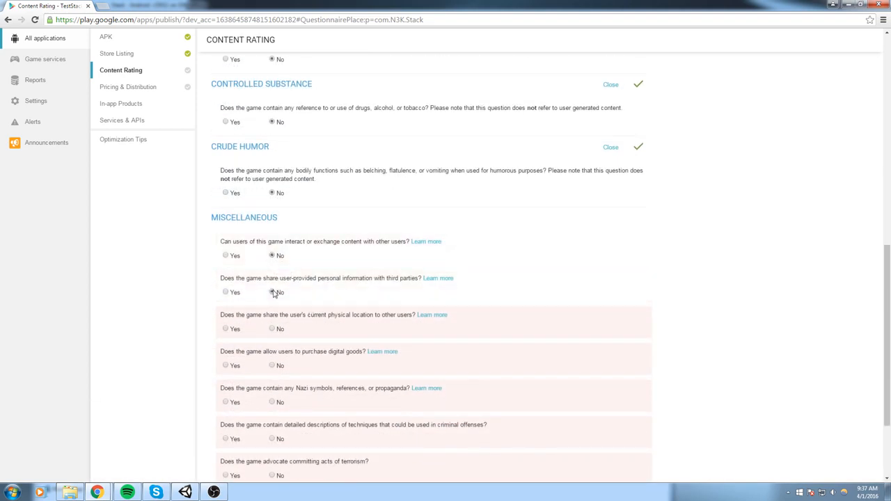
pyautogui.click(272, 329)
pyautogui.click(273, 366)
pyautogui.scroll(-2, 276, 365)
pyautogui.click(272, 311)
pyautogui.click(272, 347)
pyautogui.click(273, 383)
pyautogui.click(299, 419)
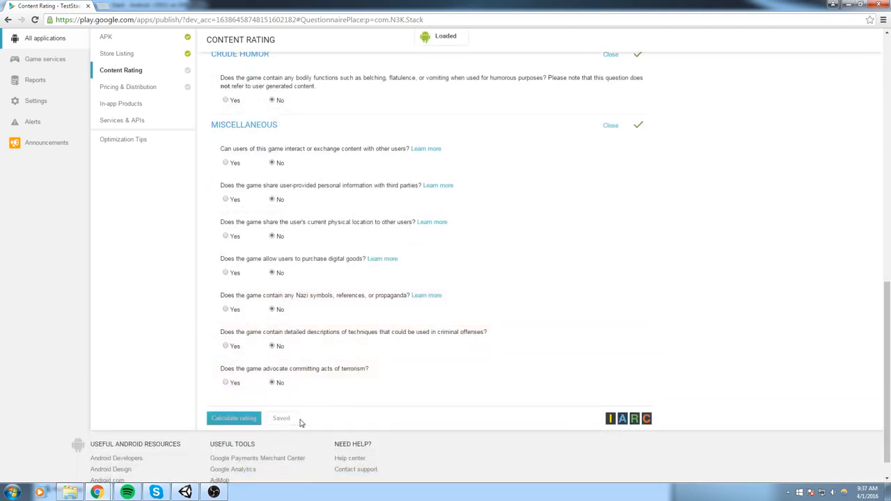
pyautogui.click(237, 420)
# Apply the calculated rating (ESRB Everyone, PEGI 3, IARC 3+) to TestStack
pyautogui.scroll(3, 552, 325)
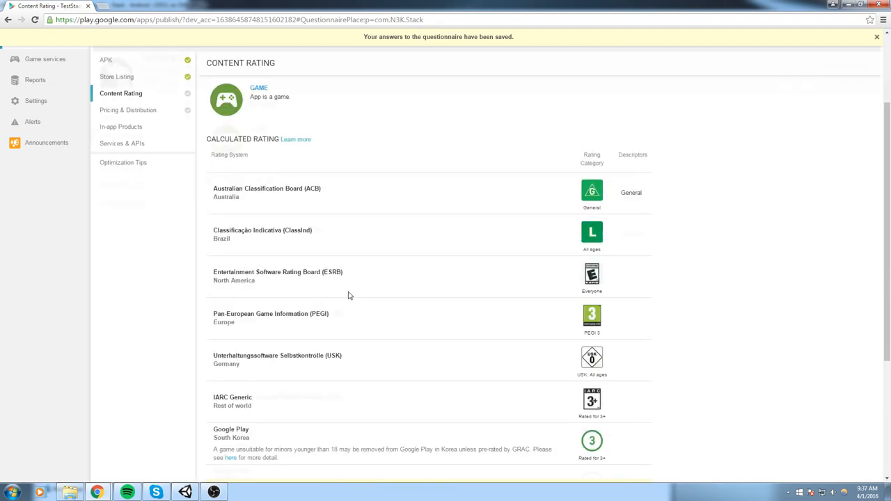
pyautogui.scroll(-3, 187, 255)
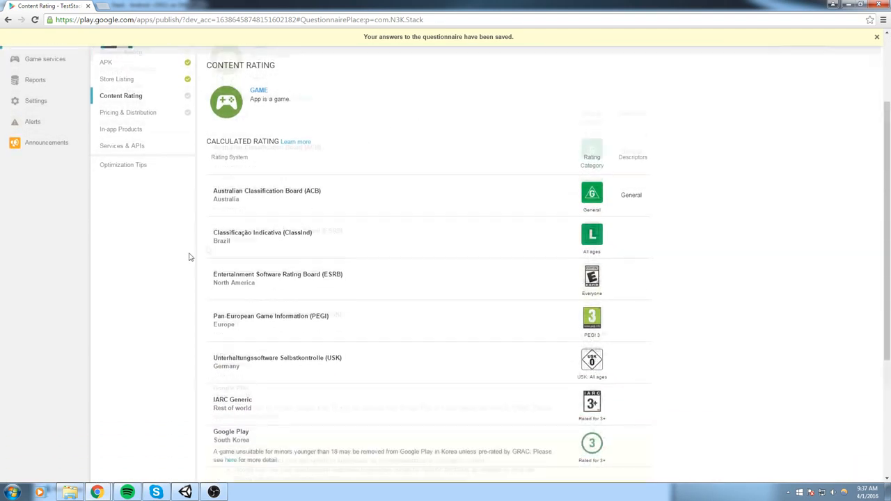
pyautogui.moveTo(691, 364); pyautogui.dragTo(613, 139)
pyautogui.click(725, 246)
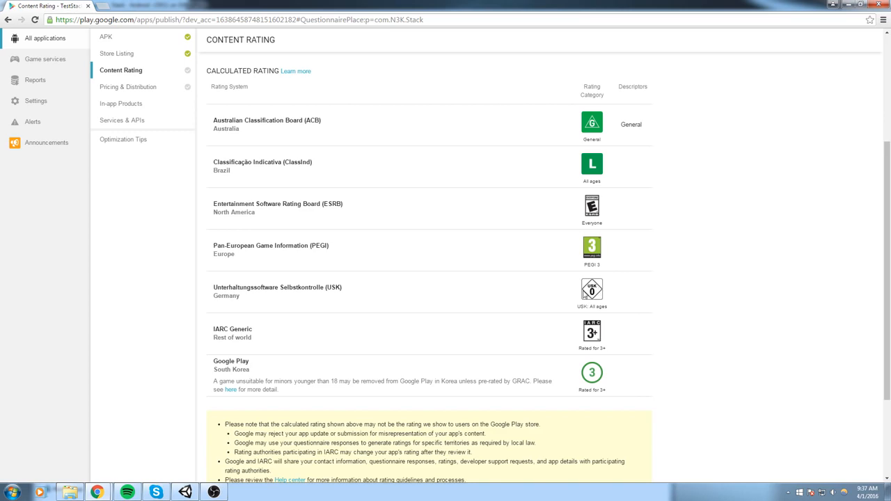
pyautogui.scroll(-2, 606, 257)
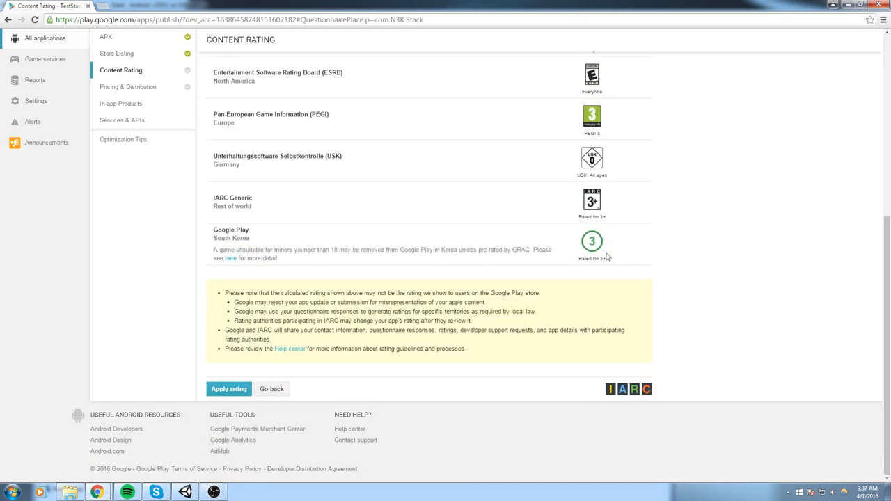
pyautogui.click(240, 390)
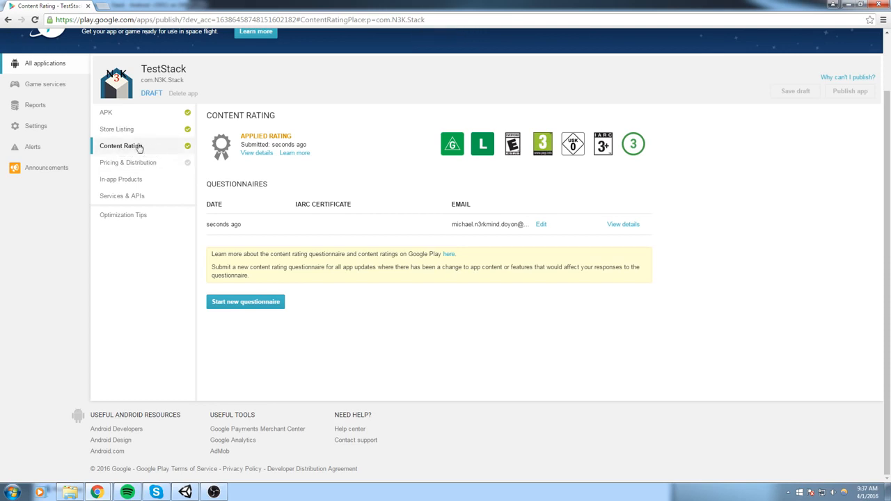
# In Pricing & Distribution, make TestStack available in all countries
pyautogui.click(144, 171)
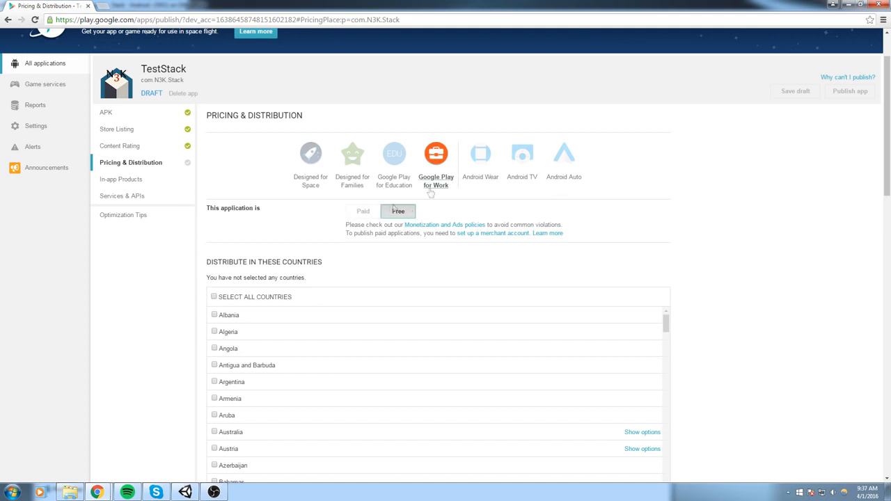
pyautogui.scroll(-2, 348, 198)
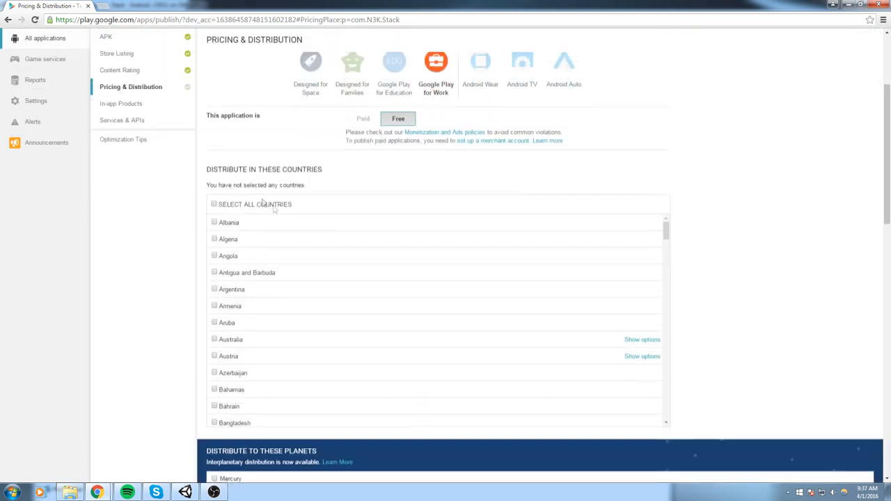
pyautogui.click(214, 205)
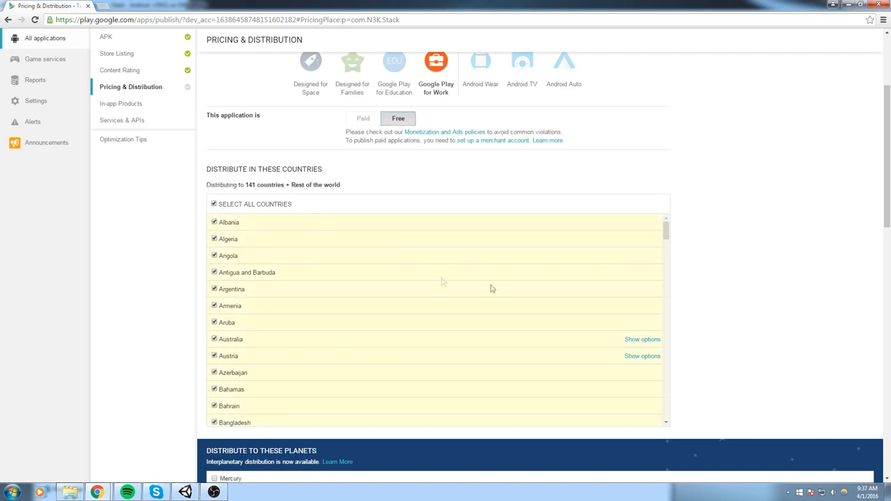
pyautogui.scroll(-2, 768, 285)
pyautogui.scroll(-2, 515, 220)
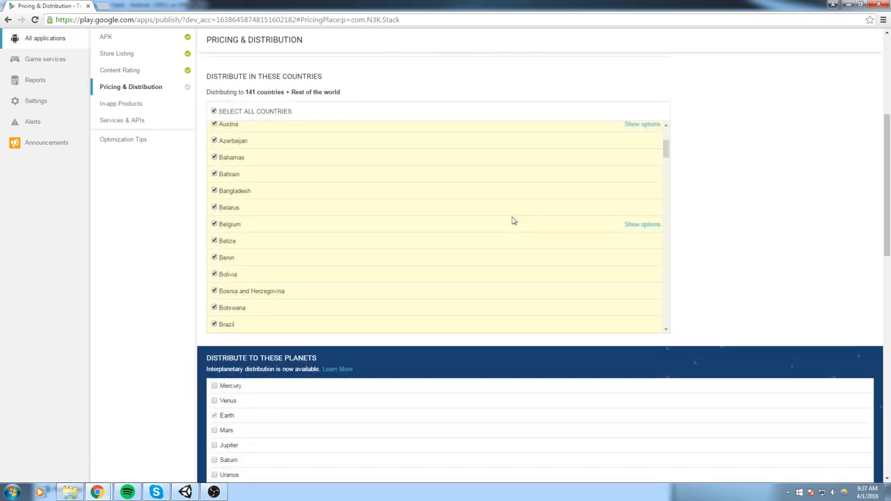
pyautogui.scroll(-4, 512, 221)
pyautogui.scroll(-2, 754, 243)
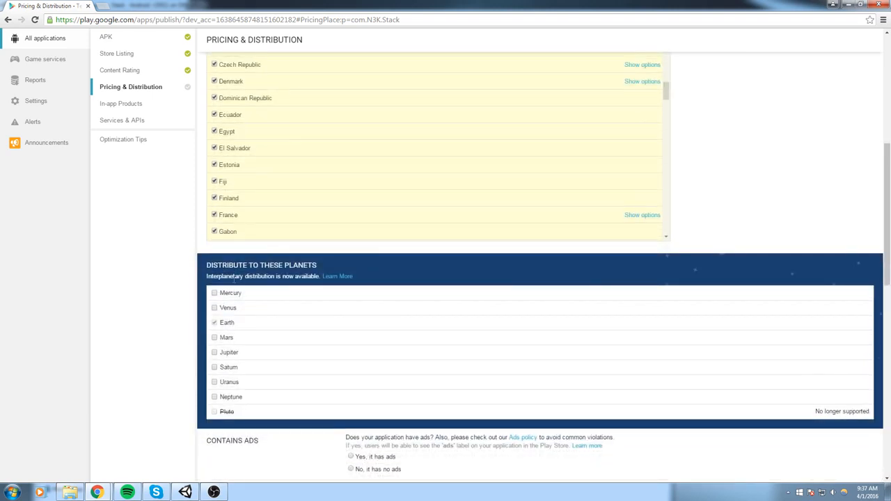
pyautogui.scroll(-2, 281, 228)
# Save the pricing and distribution draft and check what still blocks publishing
pyautogui.moveTo(206, 265); pyautogui.dragTo(374, 274)
pyautogui.click(754, 188)
pyautogui.scroll(-6, 603, 276)
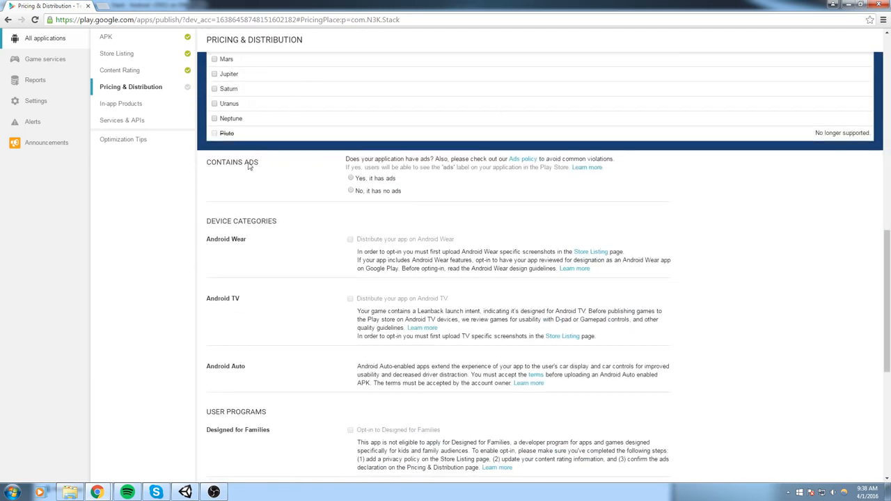
pyautogui.scroll(-1, 374, 152)
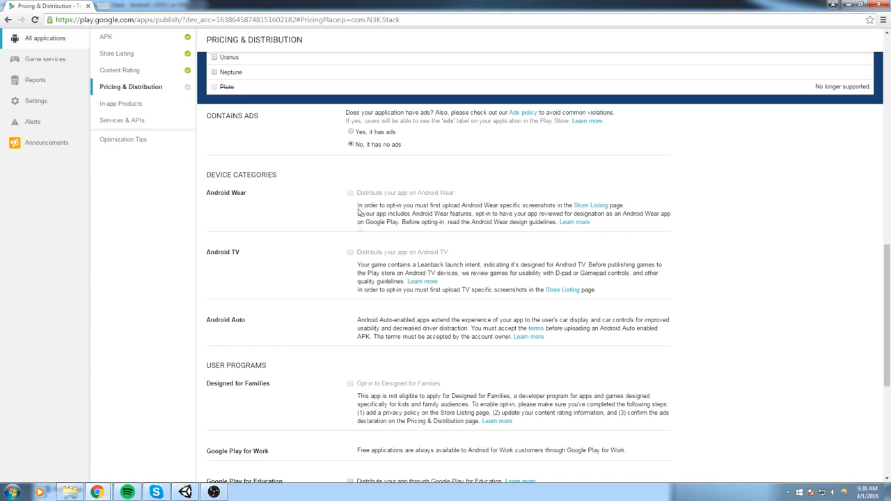
pyautogui.scroll(-6, 329, 278)
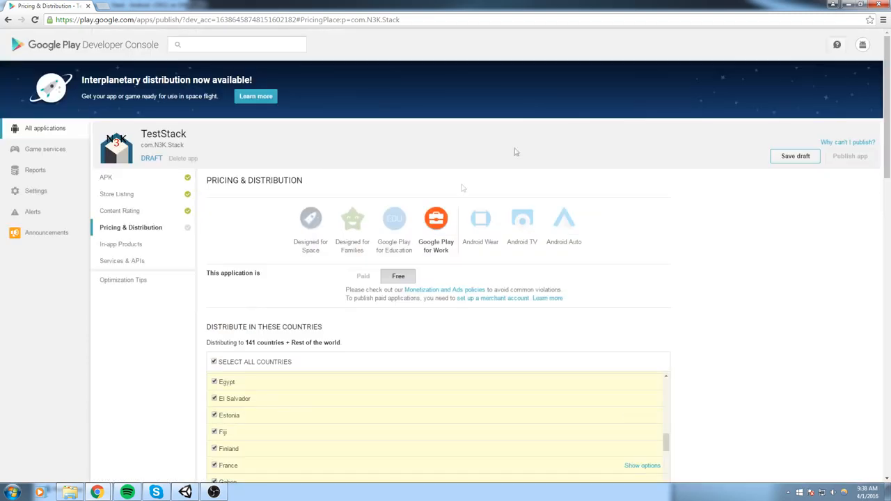
pyautogui.click(801, 158)
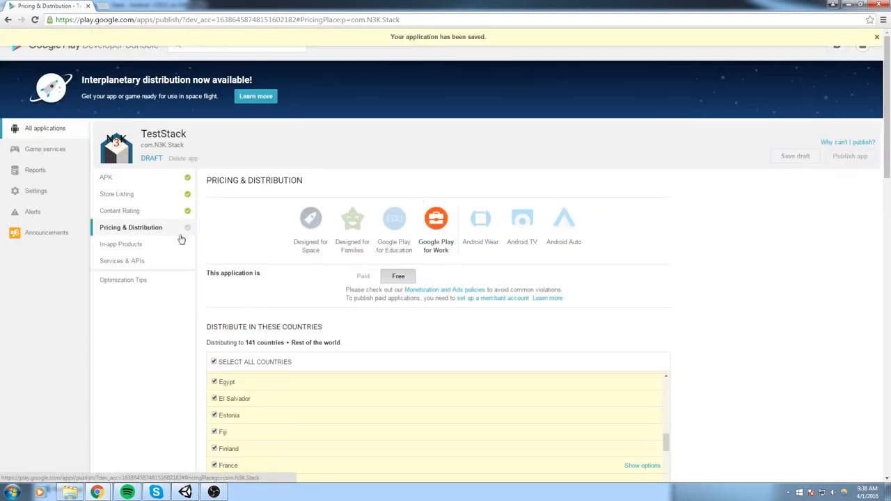
pyautogui.scroll(-3, 589, 265)
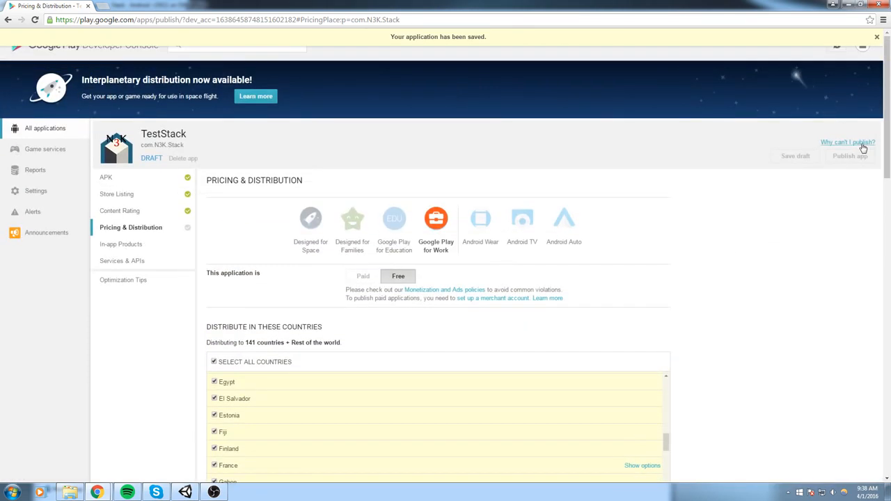
pyautogui.click(862, 143)
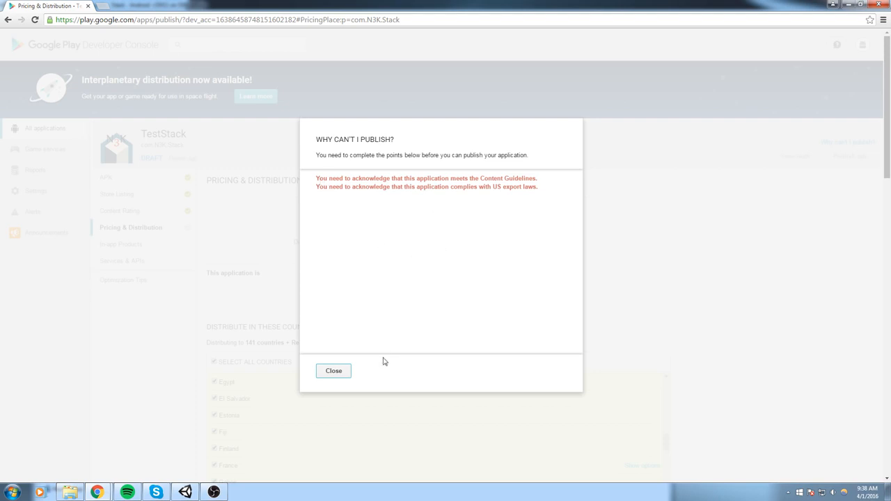
# Dismiss the requirements list and tick the Content guidelines acknowledgement
pyautogui.click(333, 372)
pyautogui.scroll(-2, 661, 313)
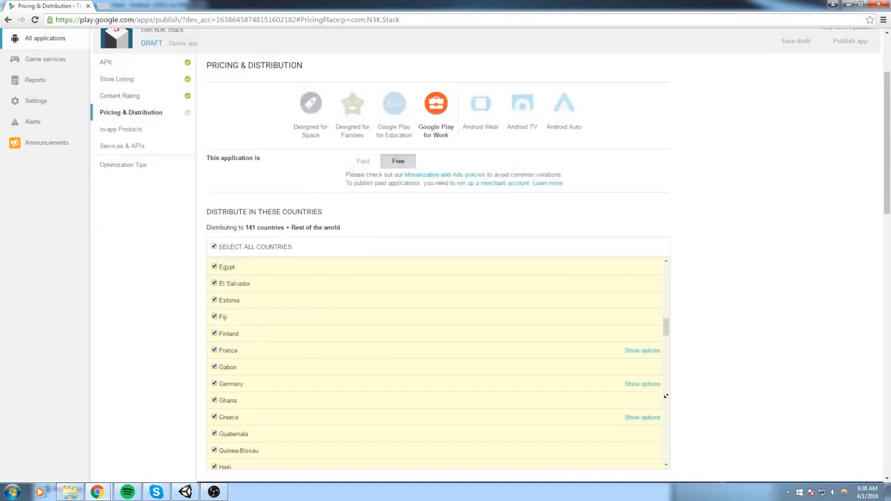
pyautogui.scroll(-10, 666, 396)
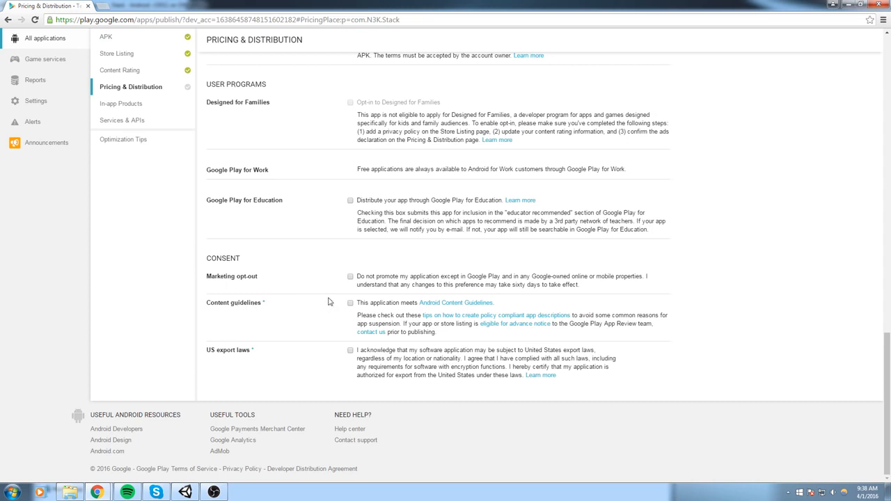
pyautogui.click(350, 303)
# Save the draft, publish TestStack, and return to All applications
pyautogui.scroll(15, 850, 307)
pyautogui.click(792, 160)
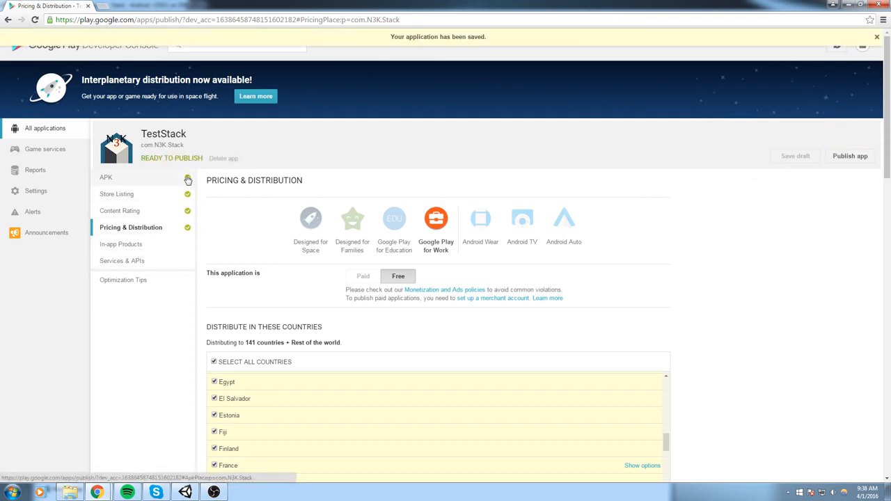
pyautogui.click(850, 156)
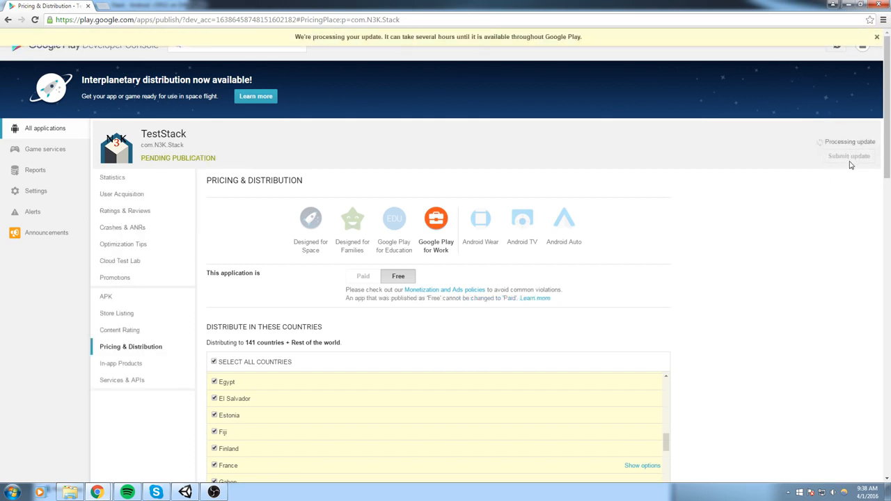
pyautogui.click(54, 132)
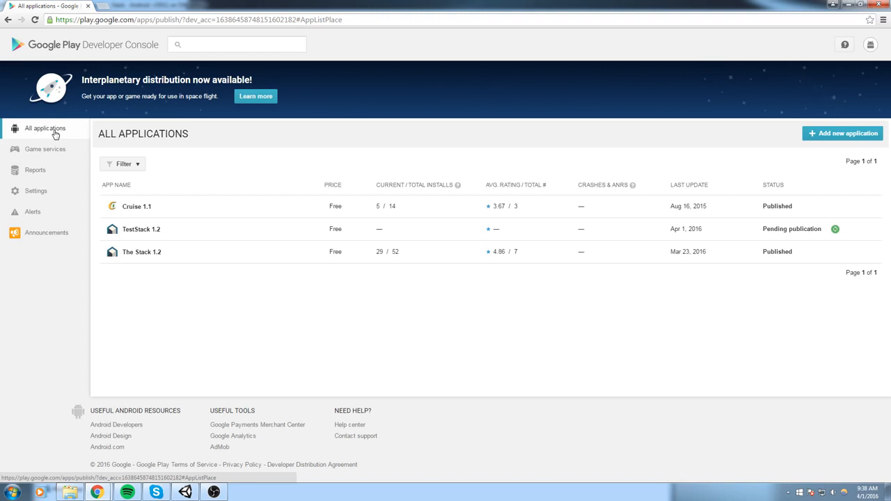
# Open The Stack's live Play Store page and browse its screenshots and description
pyautogui.click(156, 253)
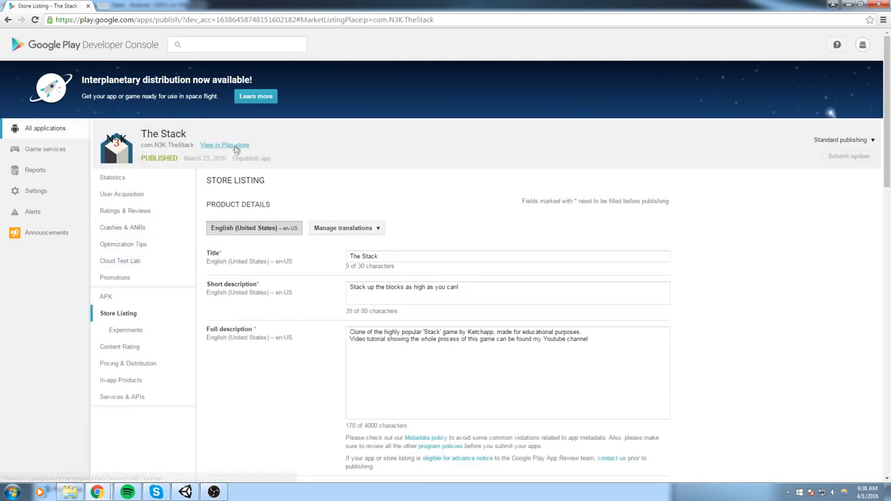
pyautogui.click(233, 146)
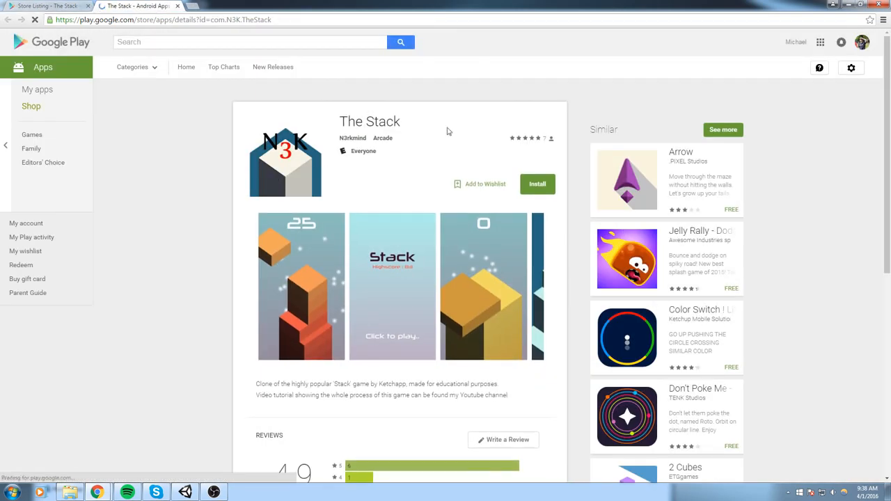
pyautogui.scroll(-1, 516, 105)
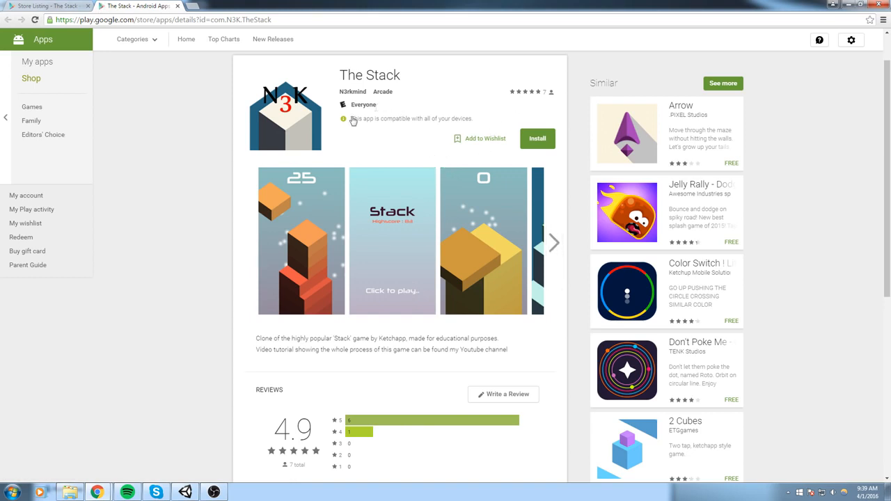
pyautogui.click(553, 233)
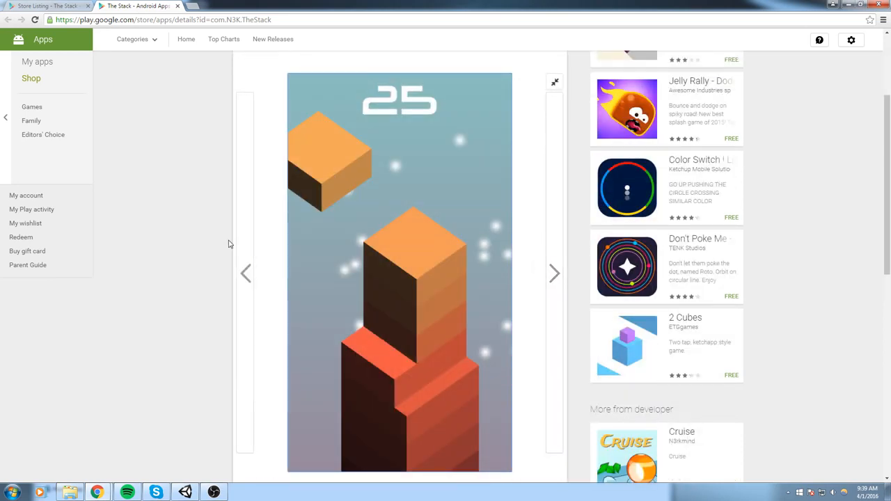
pyautogui.scroll(-5, 228, 243)
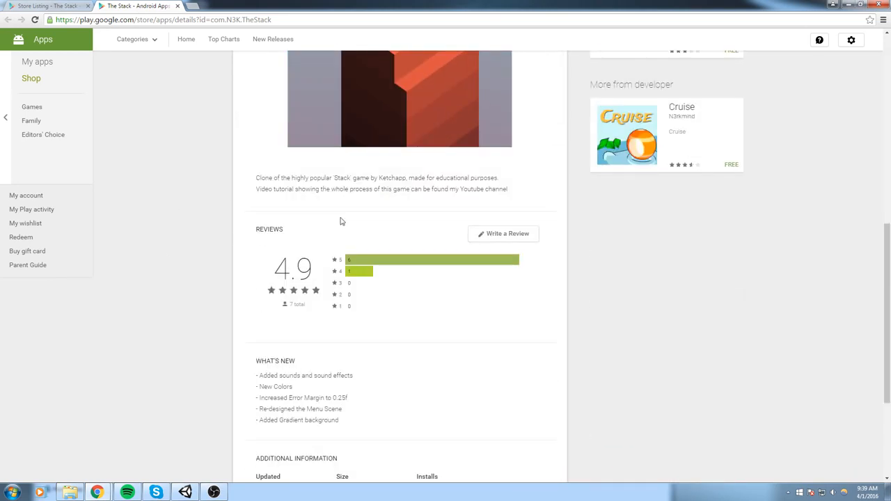
pyautogui.tripleClick(505, 190)
pyautogui.scroll(-3, 446, 275)
pyautogui.scroll(15, 626, 243)
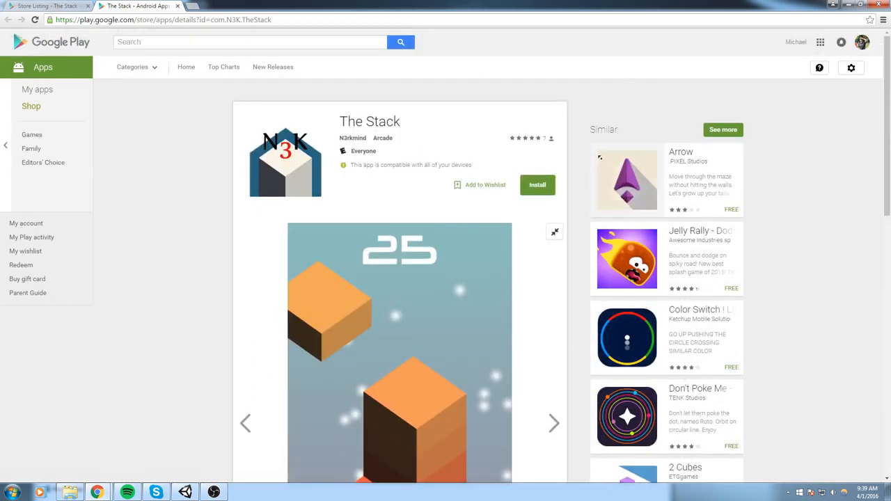
pyautogui.rightClick(498, 179)
pyautogui.click(491, 120)
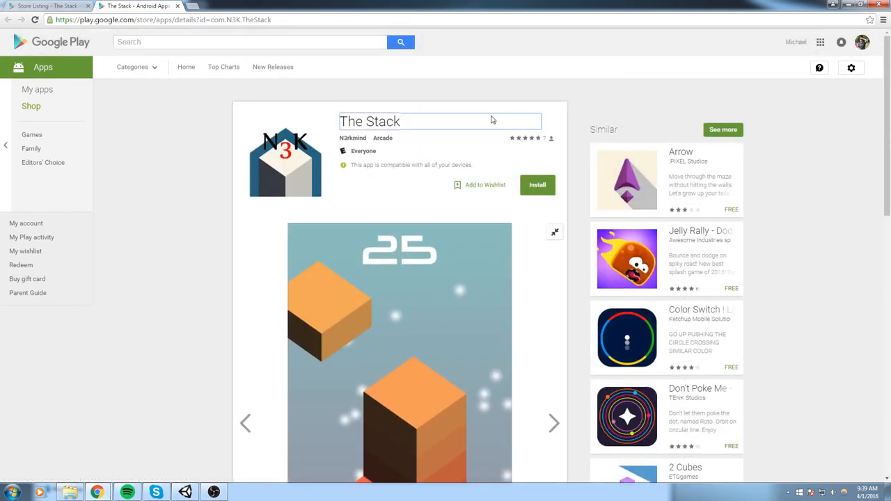